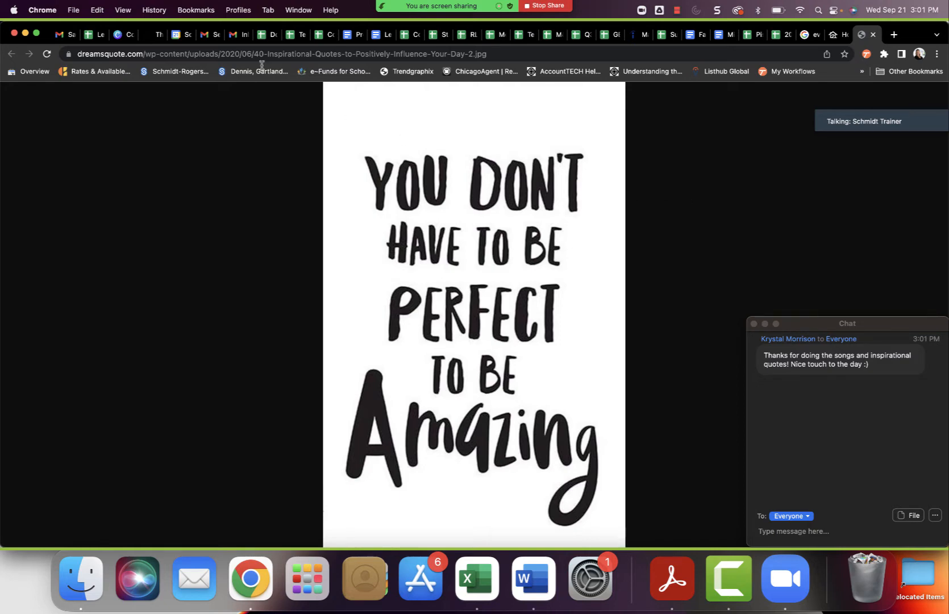
# Close the Gmail tab and switch to the Listings-to-Leads dashboard.
pyautogui.click(70, 38)
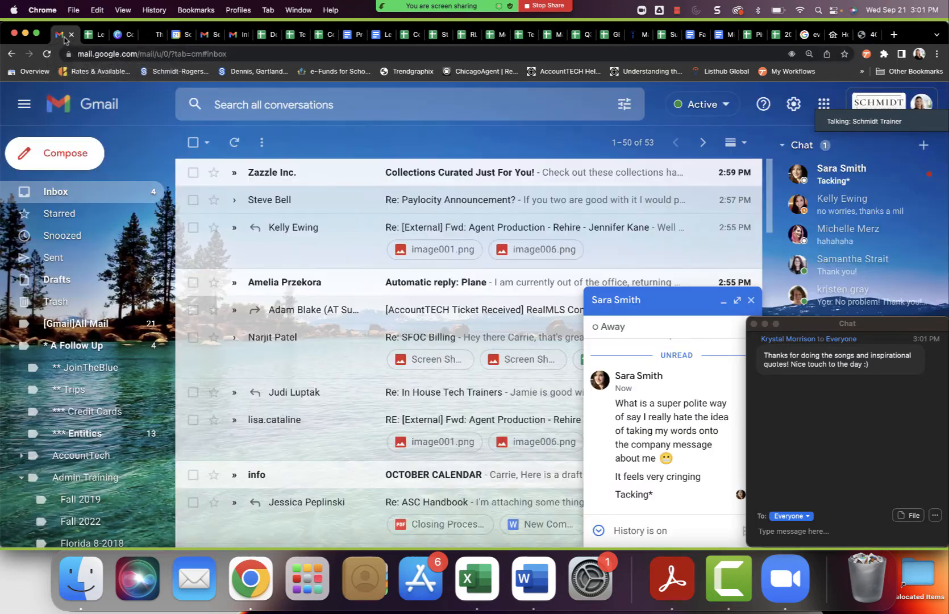
pyautogui.click(72, 35)
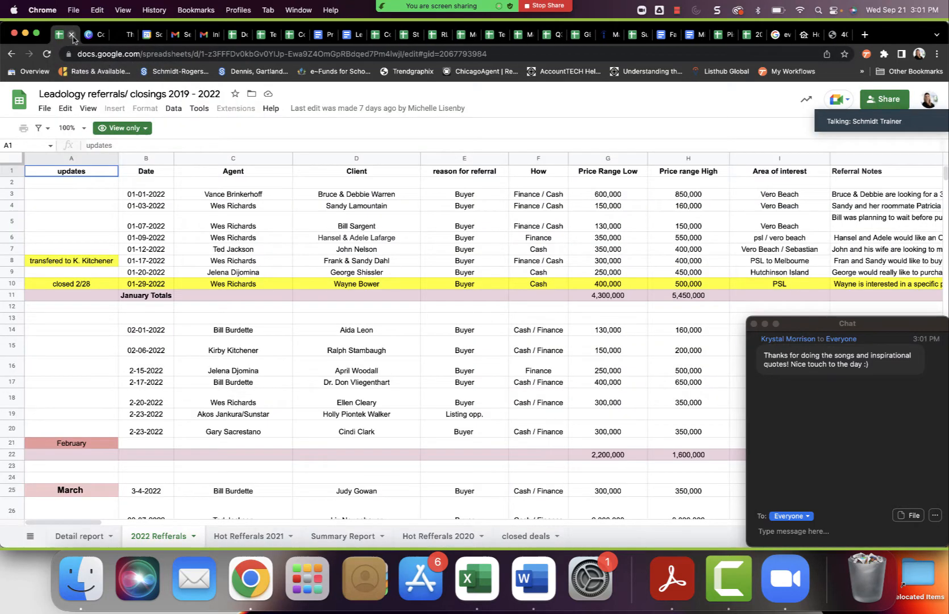
pyautogui.click(841, 36)
pyautogui.click(806, 36)
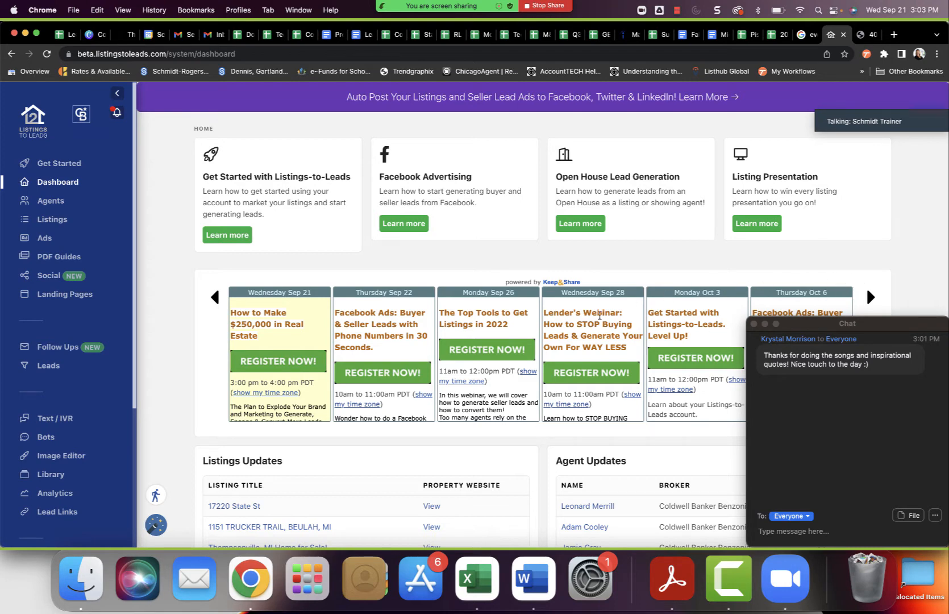
# Open the form for adding an agent to Coldwell Banker Benzonia and move the chat window clear of its fields.
pyautogui.scroll(-5, 561, 331)
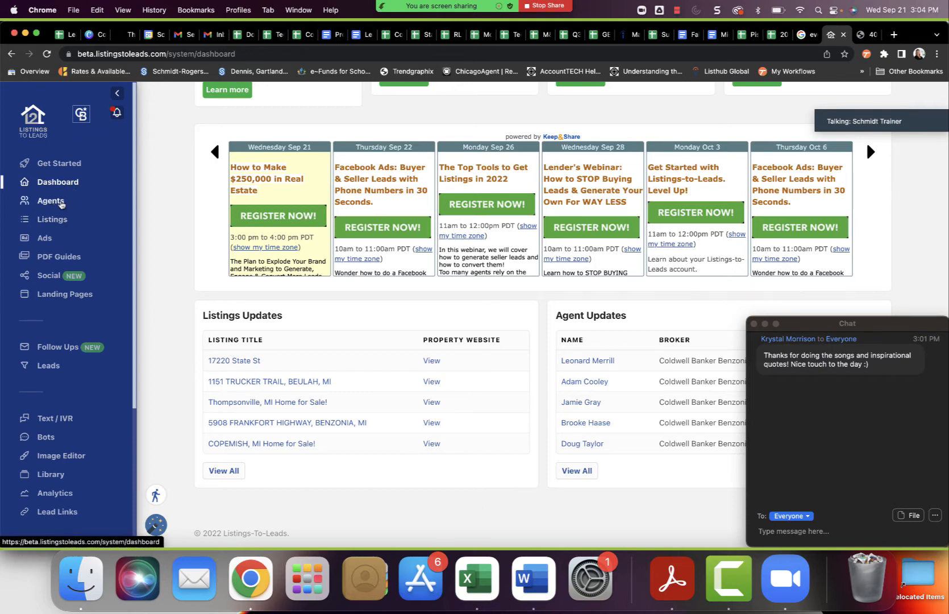
pyautogui.click(59, 203)
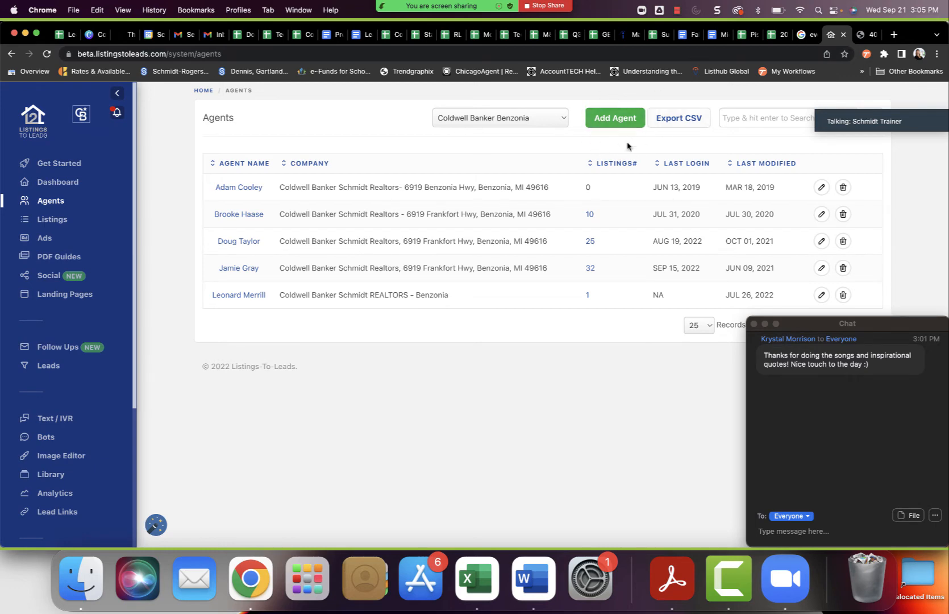
pyautogui.click(612, 118)
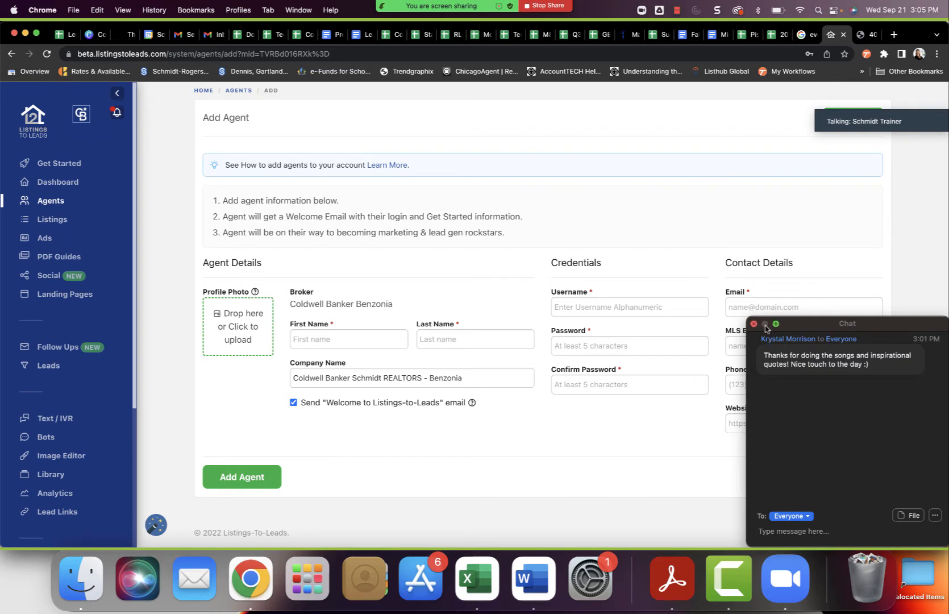
pyautogui.moveTo(809, 326); pyautogui.dragTo(809, 505)
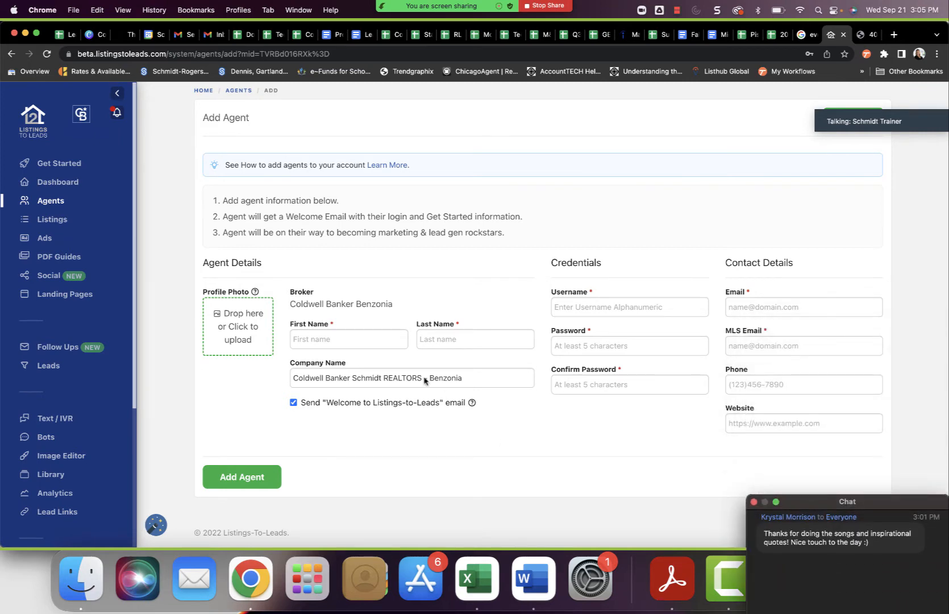
# Enter the new agent's first name and last name in the agent details.
pyautogui.click(373, 340)
pyautogui.write('Ag')
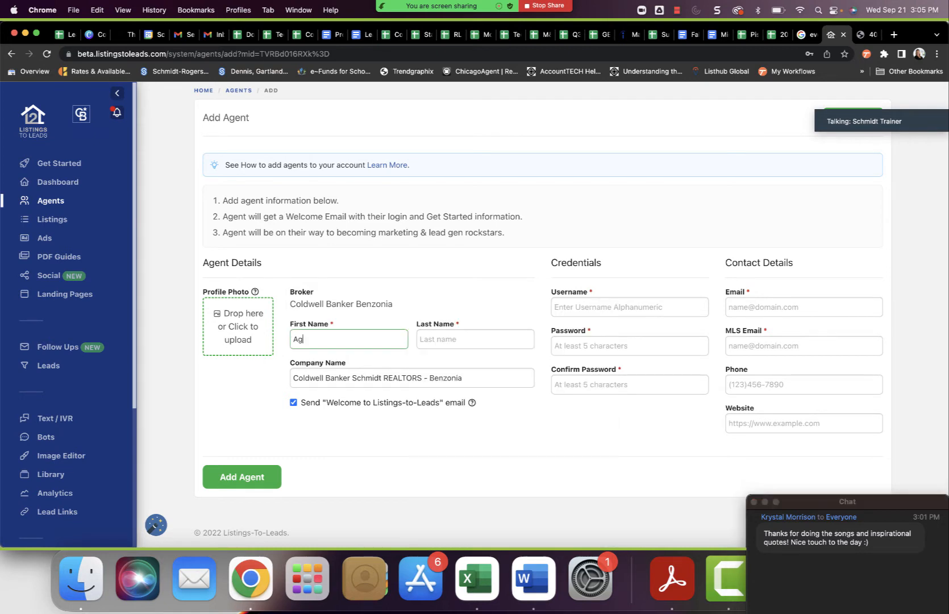
pyautogui.press('BackSpace')
pyautogui.write('am')
pyautogui.press('BackSpace')
pyautogui.press('BackSpace')
pyautogui.write('mazing')
pyautogui.press('Tab')
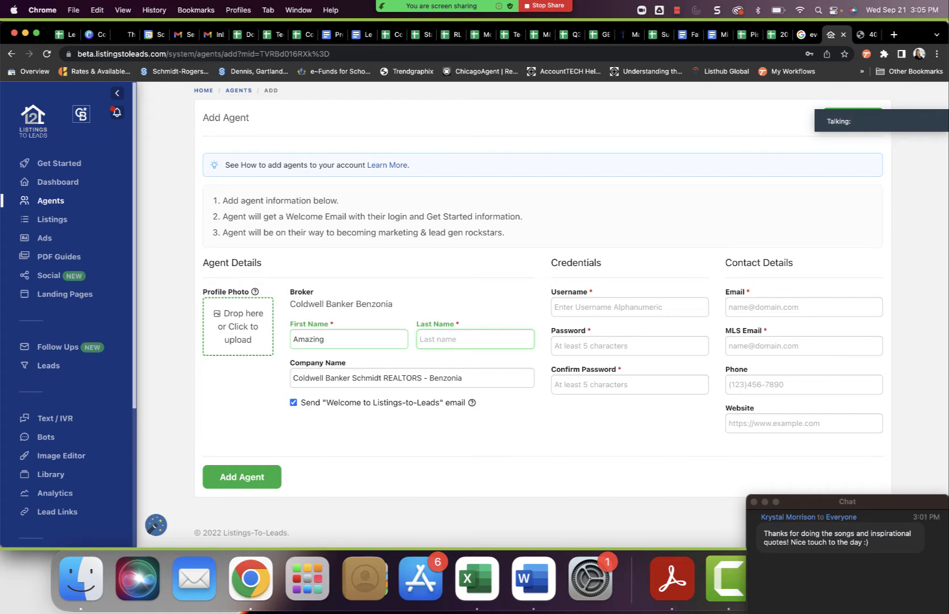
pyautogui.write('Agent')
# Append a dash and the office's full postal address to the existing company name.
pyautogui.click(504, 380)
pyautogui.write('- ')
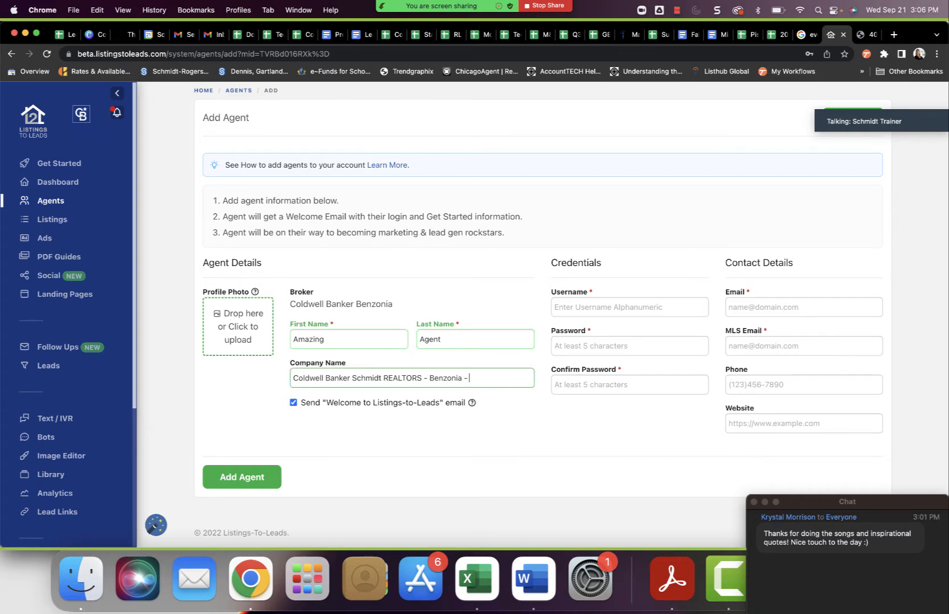
pyautogui.write('123 Main Street, Benzonia')
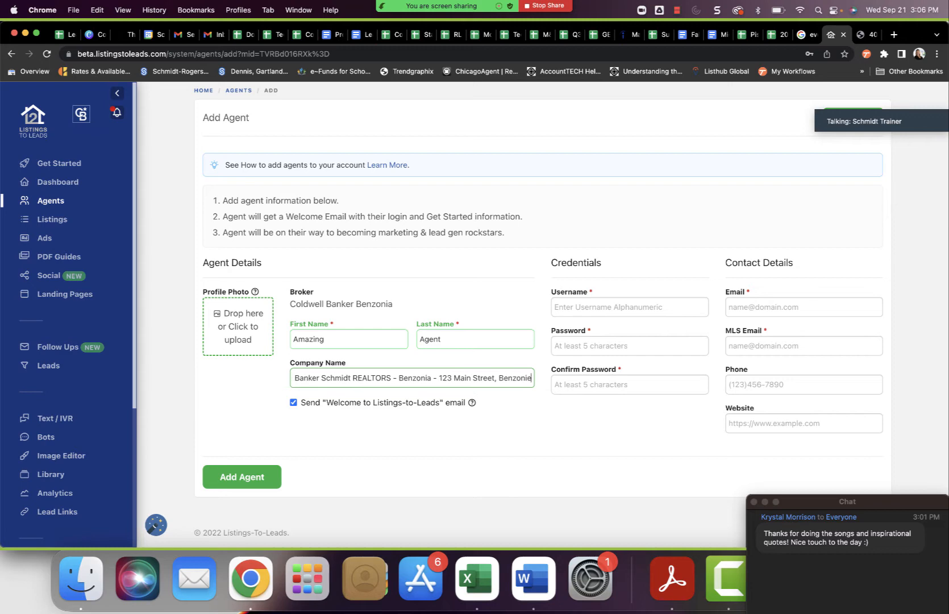
pyautogui.write(', MI')
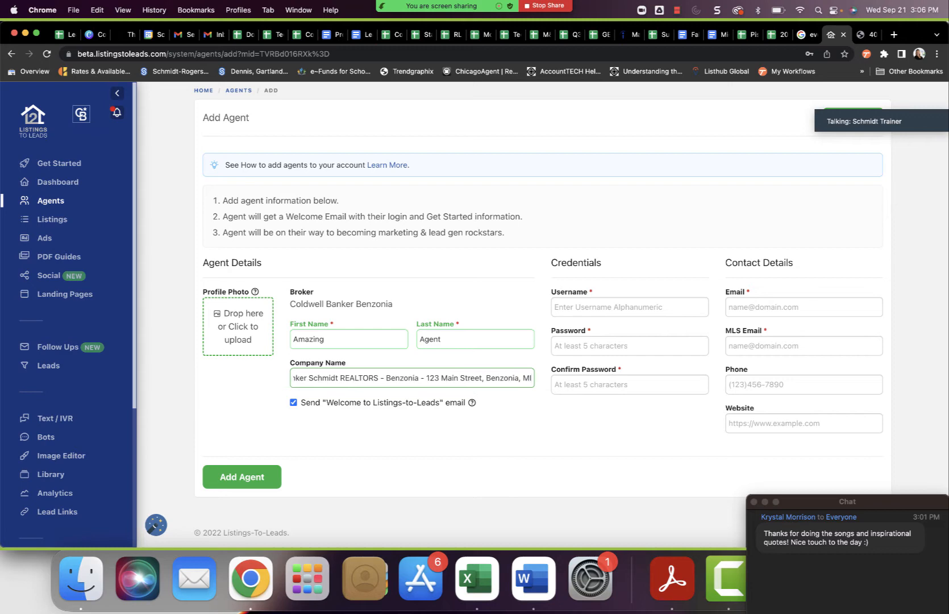
pyautogui.write(' 49')
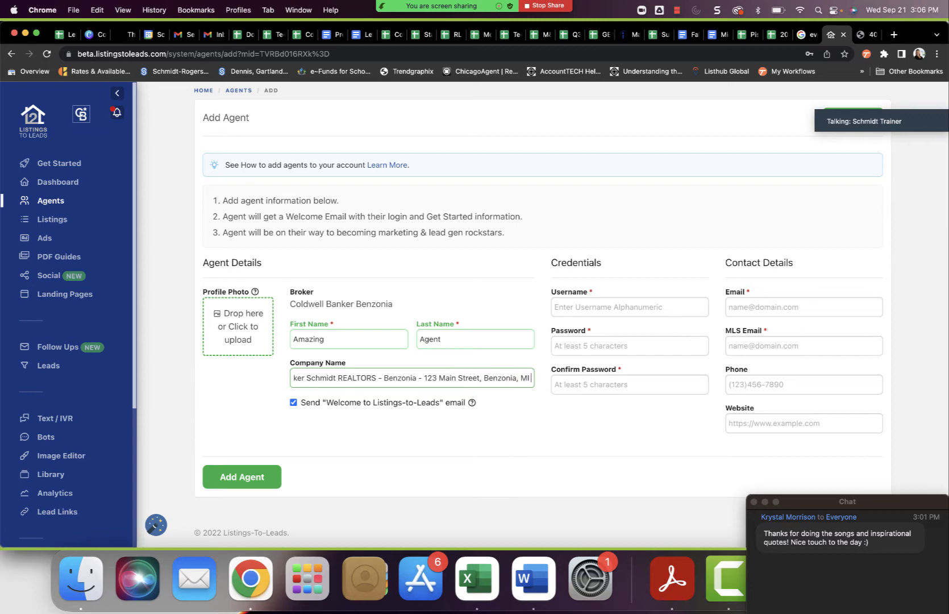
pyautogui.write('686')
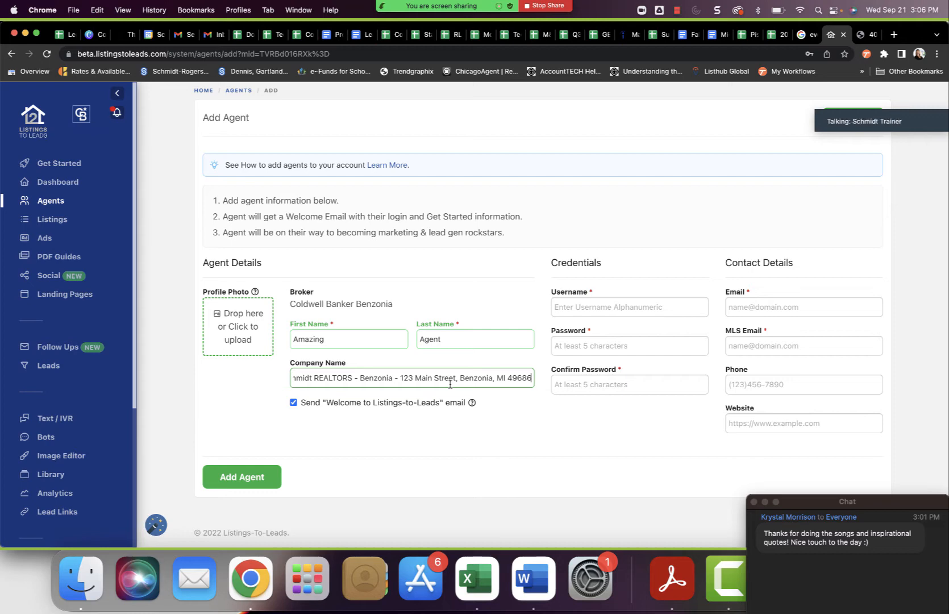
# Set the username to the agent's first and last name joined without a space.
pyautogui.click(643, 307)
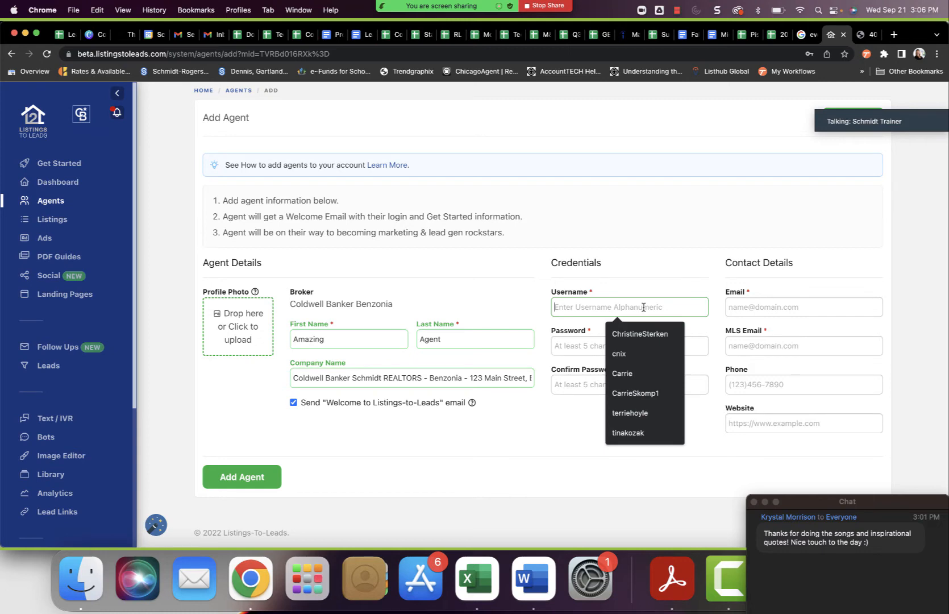
pyautogui.write('AmazingAg')
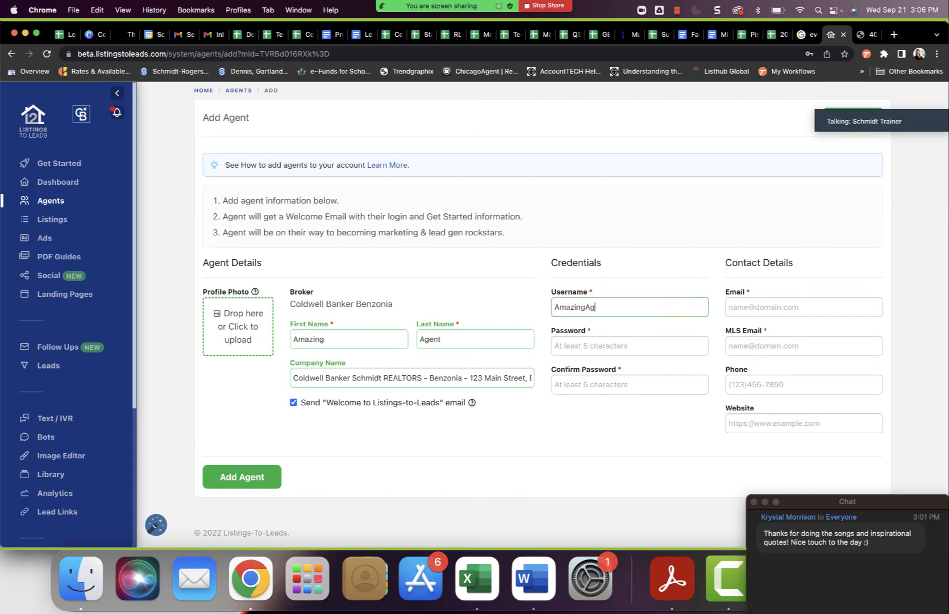
pyautogui.write('ent')
# Try to enter the agent's account password and repeat it in the password confirmation.
pyautogui.click(636, 343)
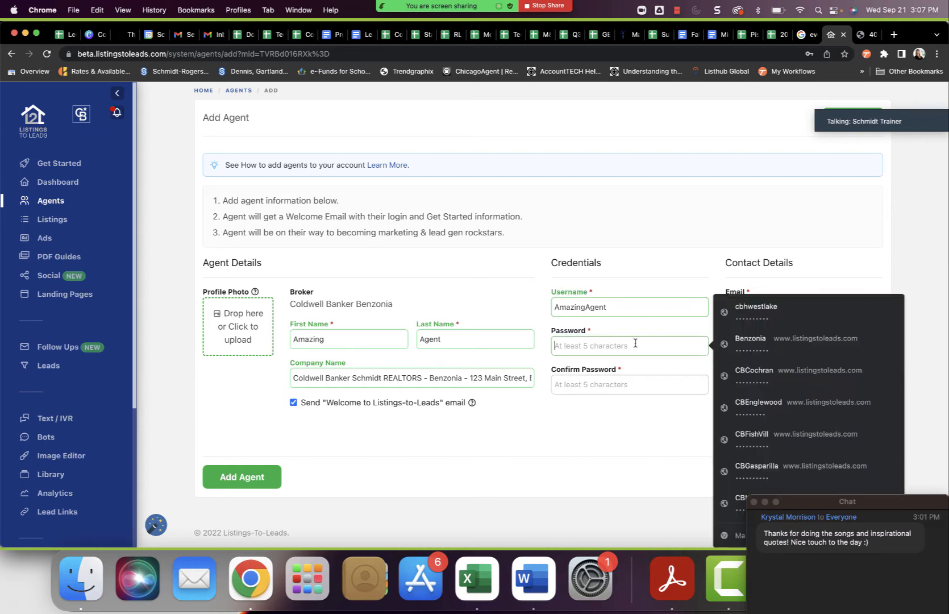
pyautogui.write('********')
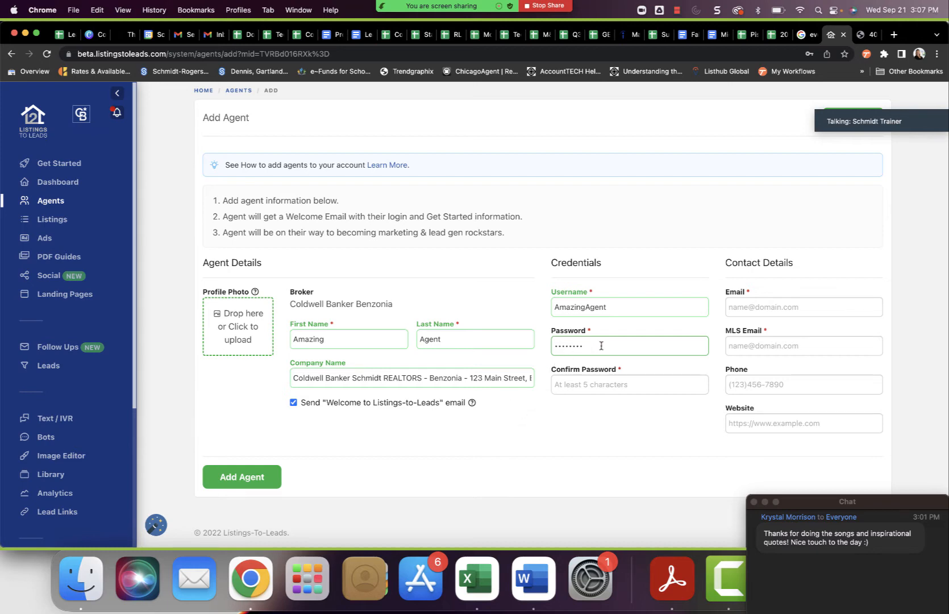
pyautogui.moveTo(600, 344); pyautogui.dragTo(509, 341)
pyautogui.write('••••••••')
pyautogui.press('Tab')
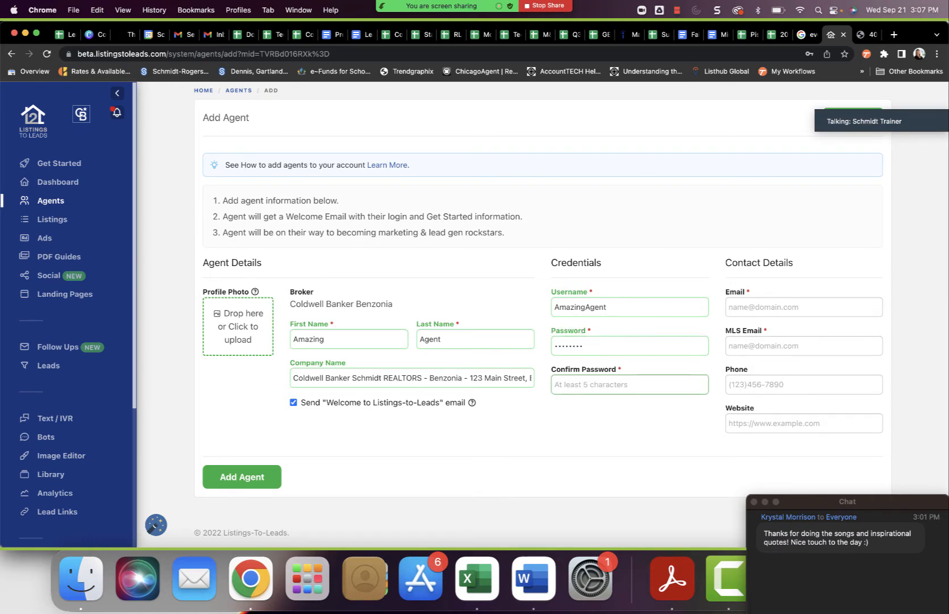
pyautogui.write('••••••••')
pyautogui.click(778, 305)
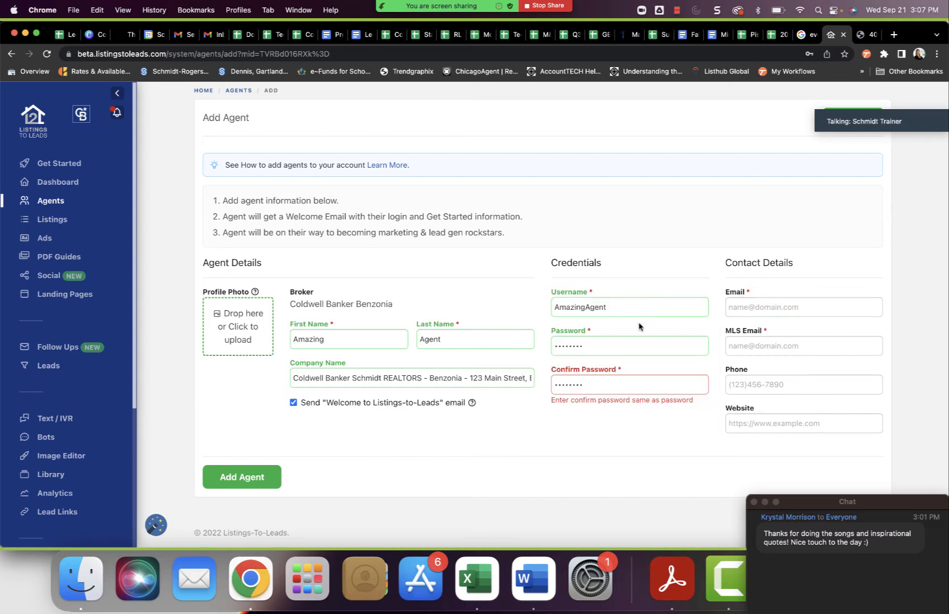
# Replace the account password and enter it again as the password confirmation.
pyautogui.click(613, 344)
pyautogui.moveTo(613, 345); pyautogui.dragTo(521, 344)
pyautogui.write('••••••••')
pyautogui.press('Tab')
pyautogui.write('••••••••')
pyautogui.press('Tab')
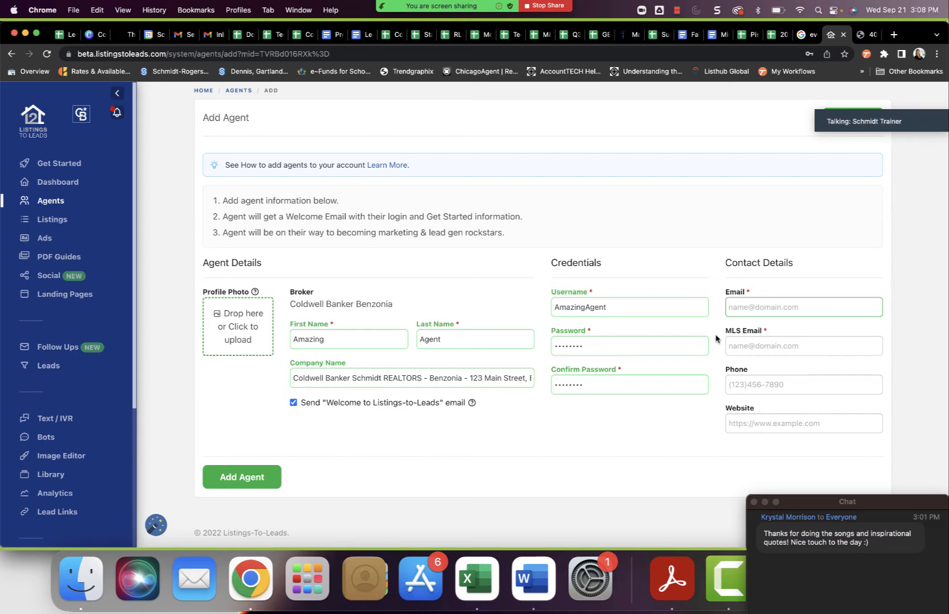
# Fill in the agent's e-mail address and enter the same address as the MLS e-mail.
pyautogui.press('Tab')
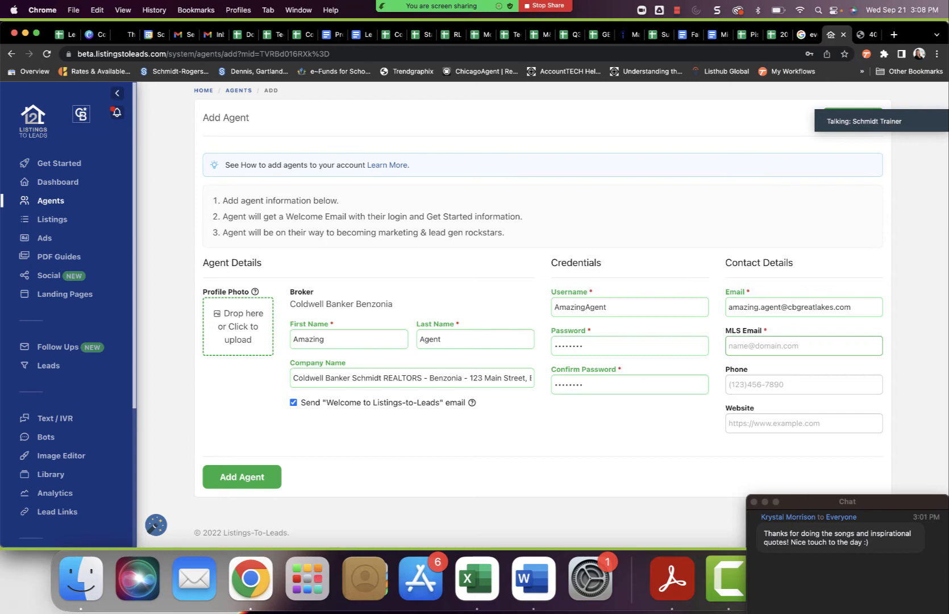
pyautogui.press('Tab')
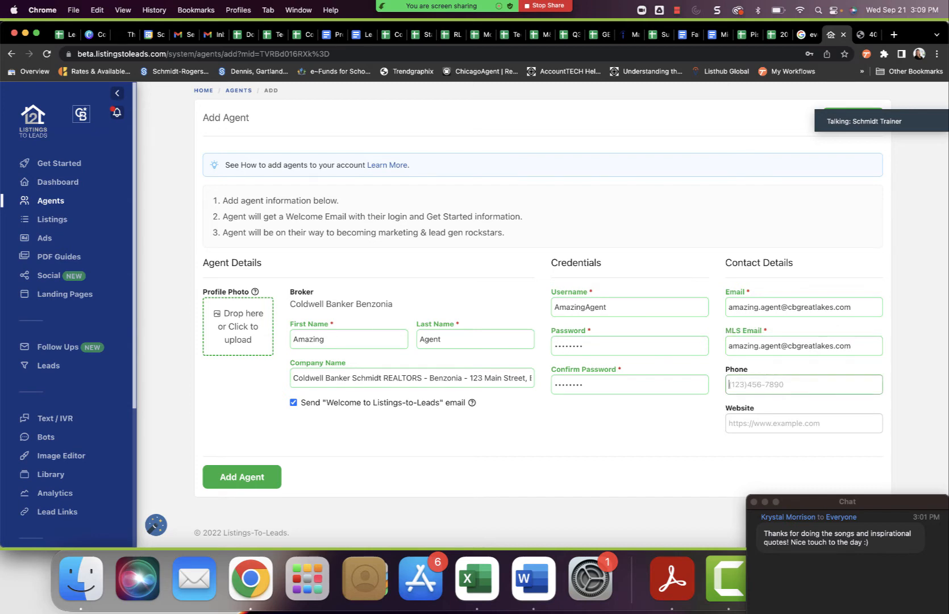
# Enter the agent's phone number in the contact details.
pyautogui.write('231.555.1212.')
pyautogui.press('Tab')
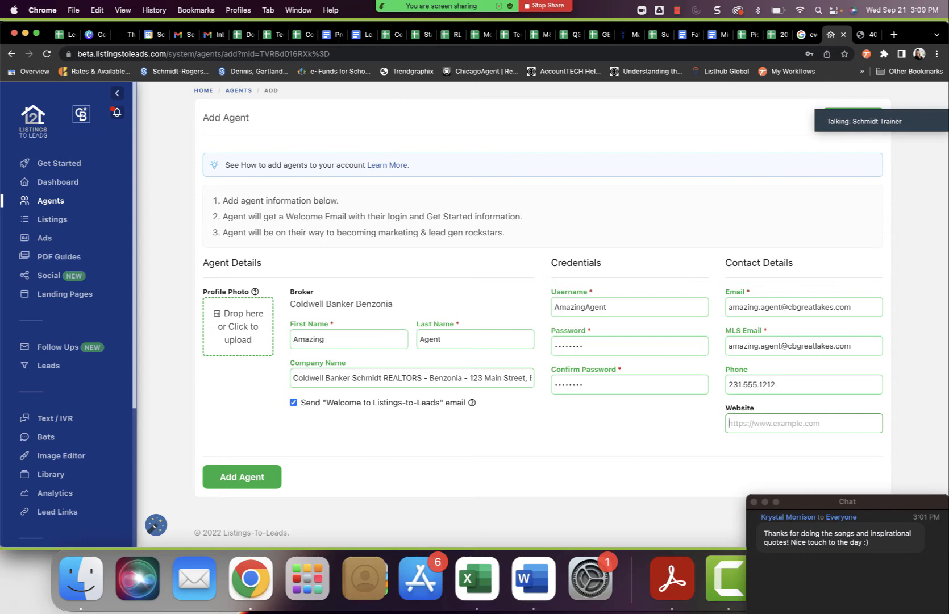
pyautogui.write('http')
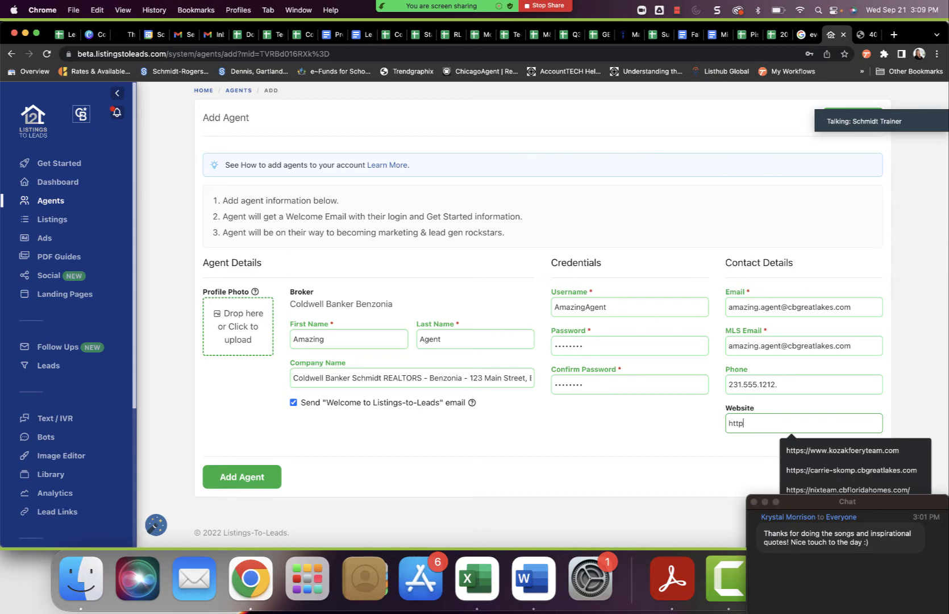
pyautogui.write('s://ww')
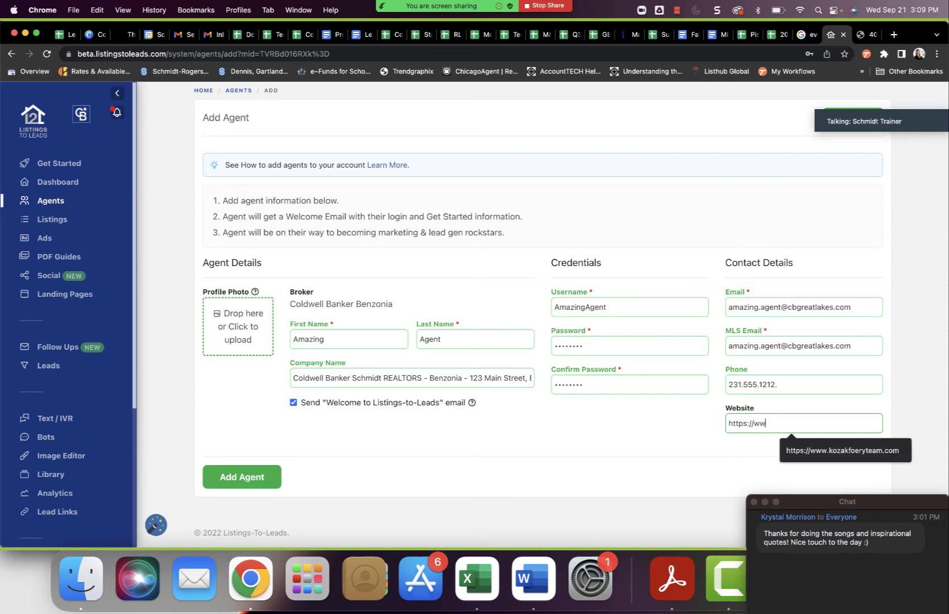
pyautogui.write('w.amazi')
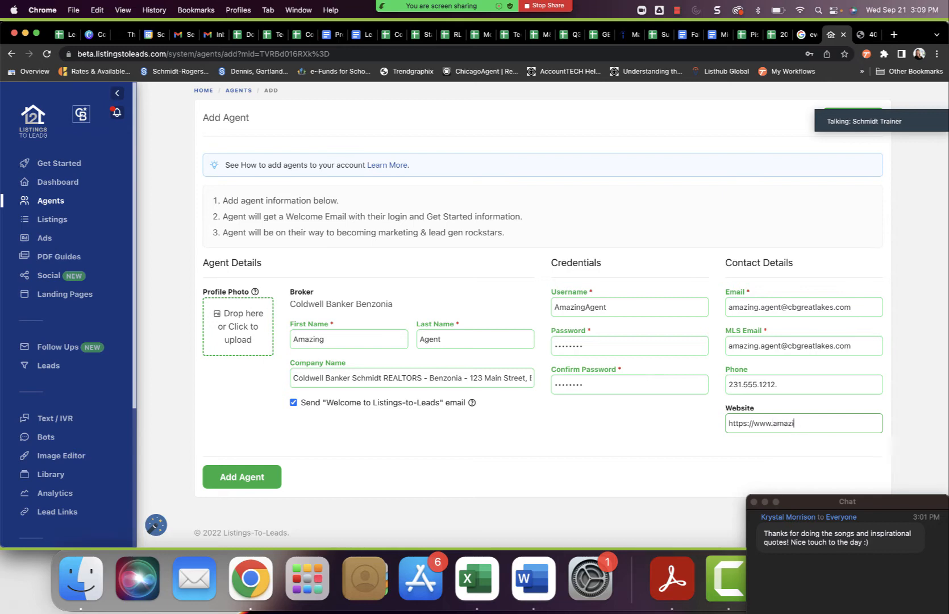
pyautogui.write('ng-agent.cbgreatlakes.com')
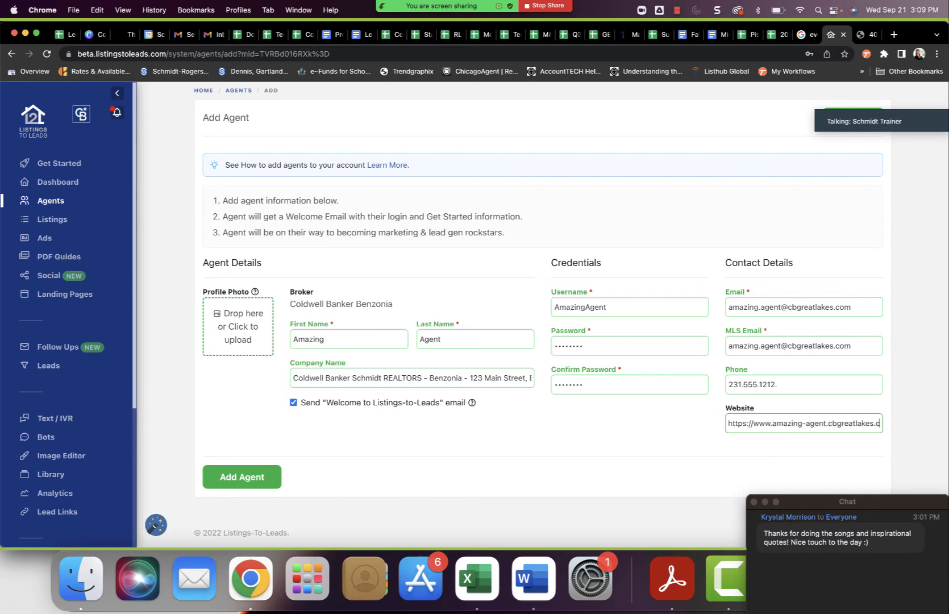
# Upload the second numbered headshot photo from the Headshots folder in Google Drive as the agent's profile photo.
pyautogui.click(237, 328)
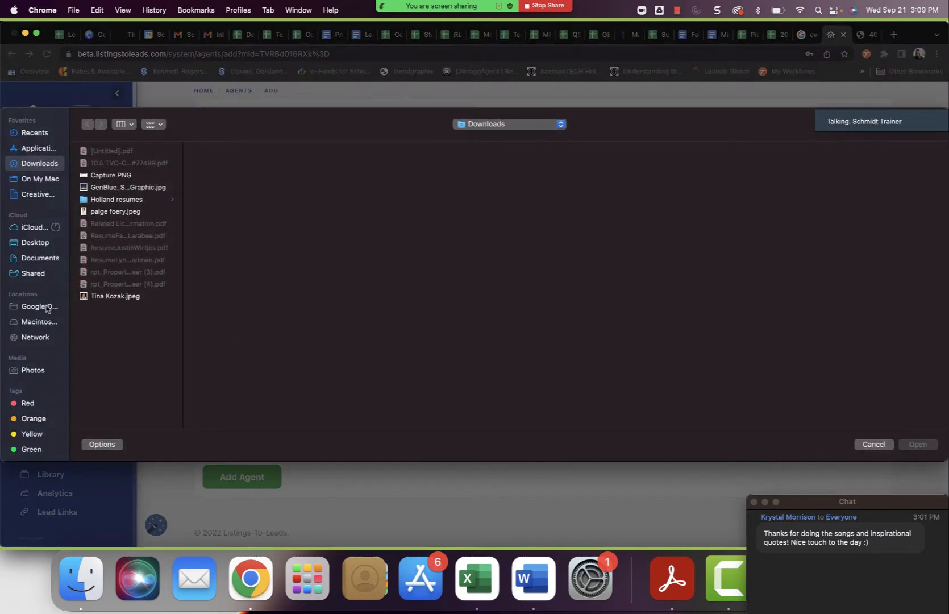
pyautogui.click(47, 307)
pyautogui.click(149, 165)
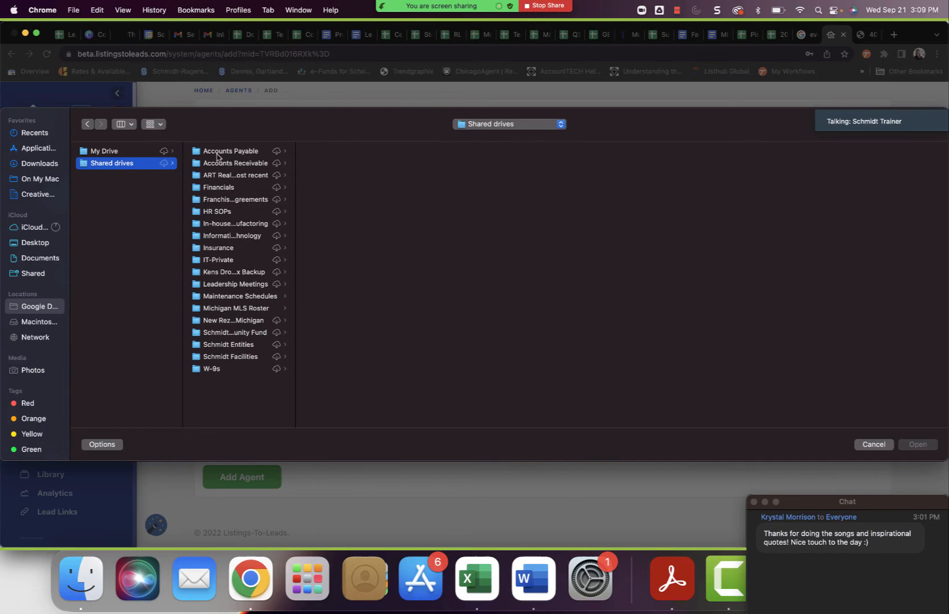
pyautogui.click(124, 152)
pyautogui.click(237, 153)
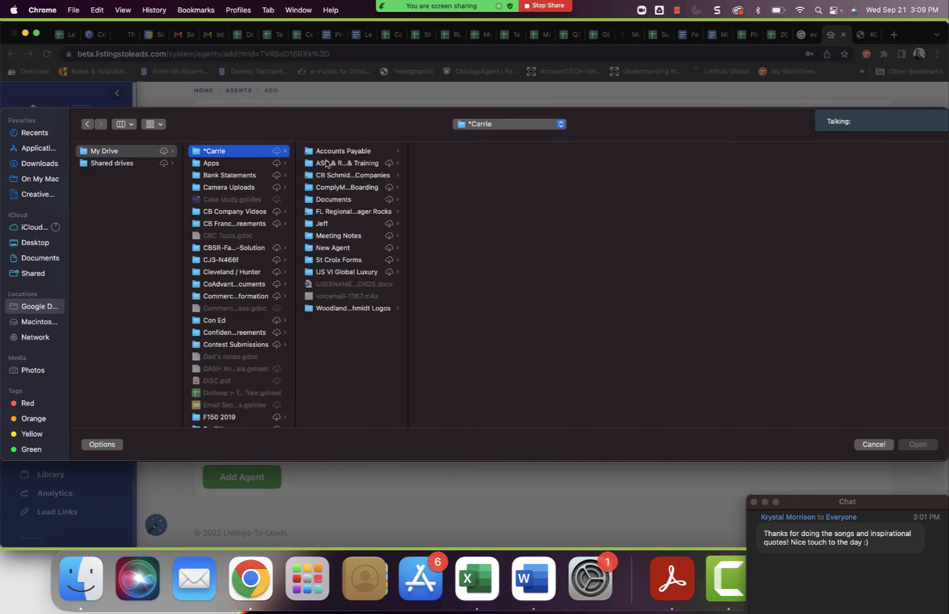
pyautogui.click(352, 224)
pyautogui.click(459, 259)
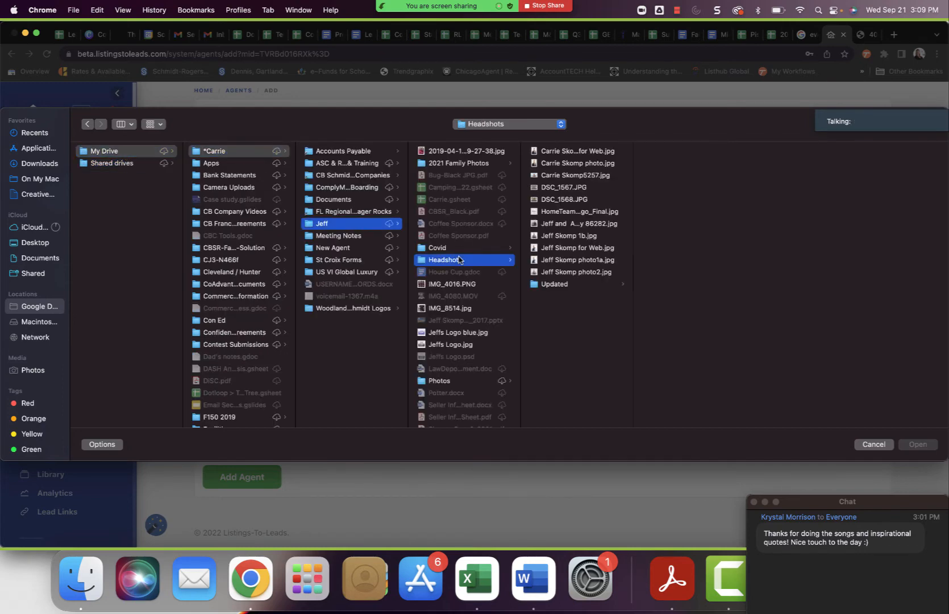
pyautogui.click(577, 271)
pyautogui.click(926, 447)
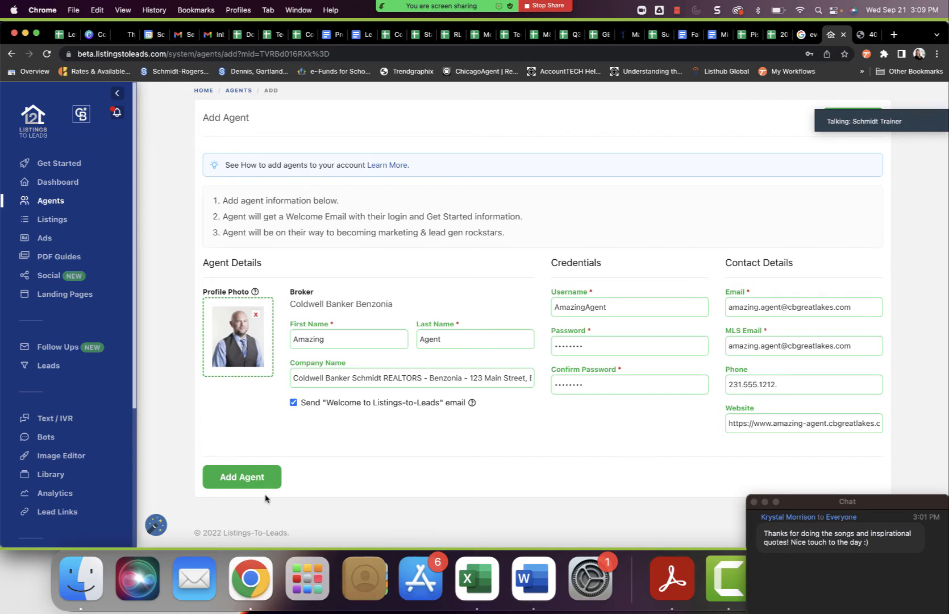
# Submit the completed form to add the agent with the welcome email enabled.
pyautogui.click(248, 479)
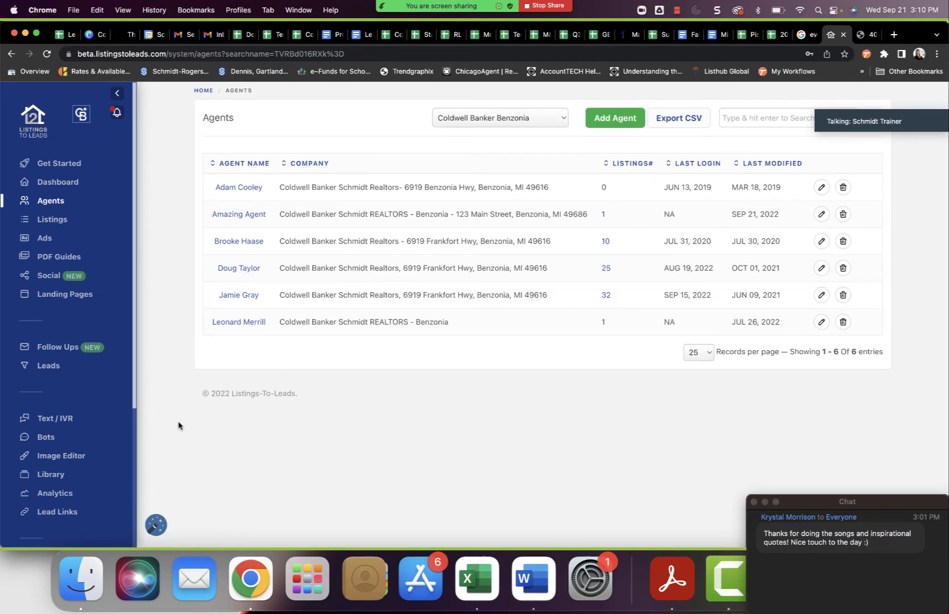
pyautogui.scroll(-4, 108, 495)
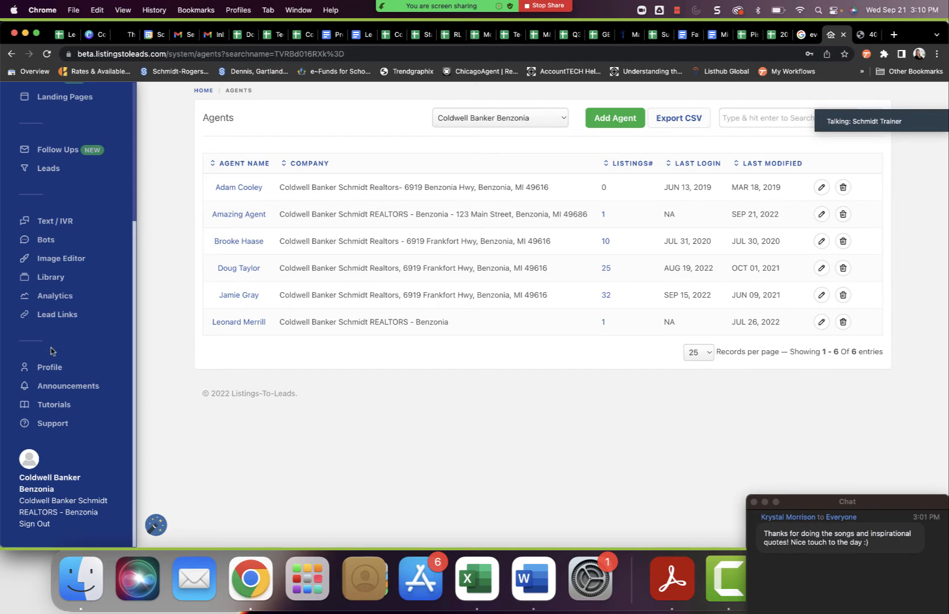
# Sign out of the Coldwell Banker Benzonia office account.
pyautogui.scroll(4, 51, 351)
pyautogui.scroll(-4, 51, 350)
pyautogui.scroll(4, 51, 351)
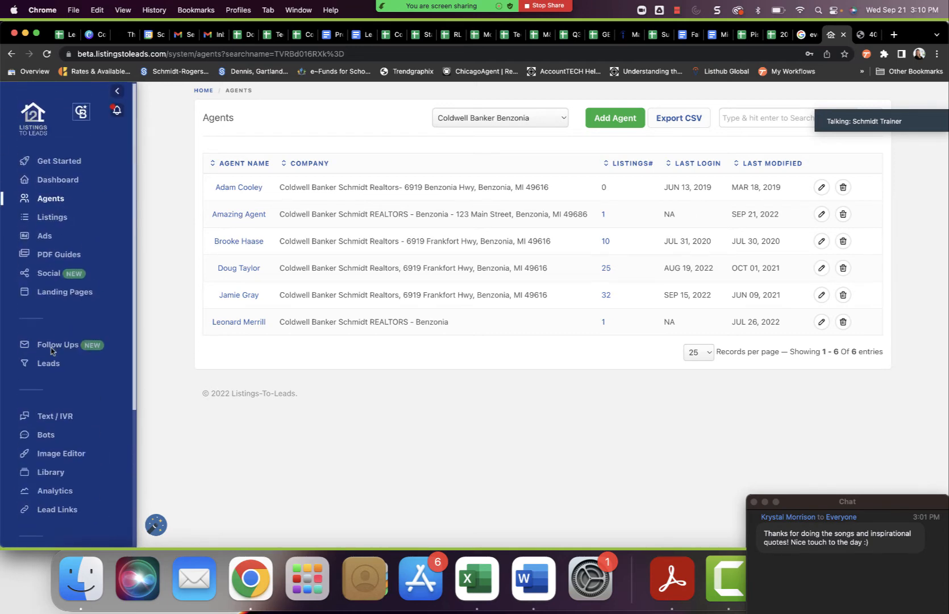
pyautogui.scroll(-4, 51, 351)
pyautogui.click(31, 524)
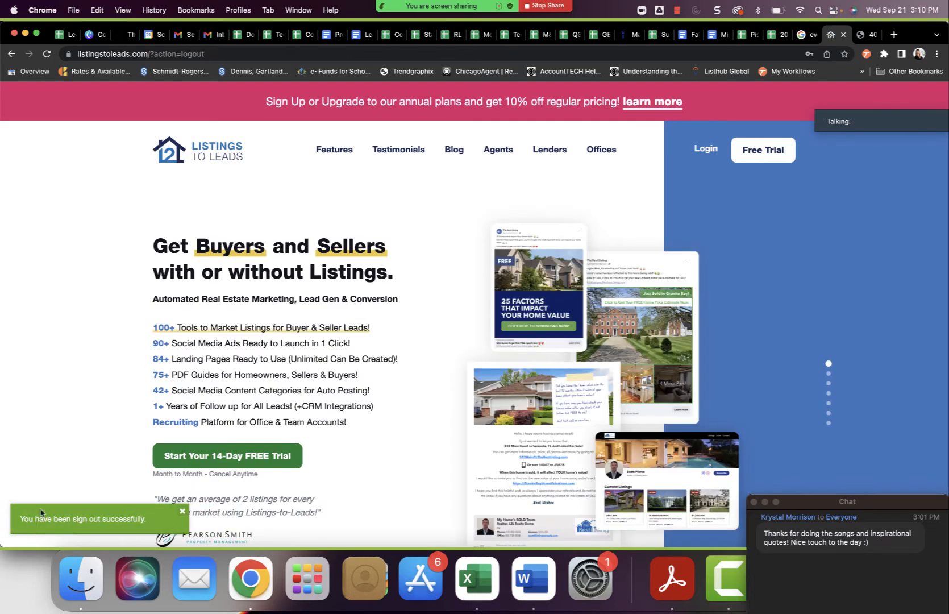
# Log in to the new agent's account with the username amazingagent and the account password.
pyautogui.click(708, 152)
pyautogui.doubleClick(437, 269)
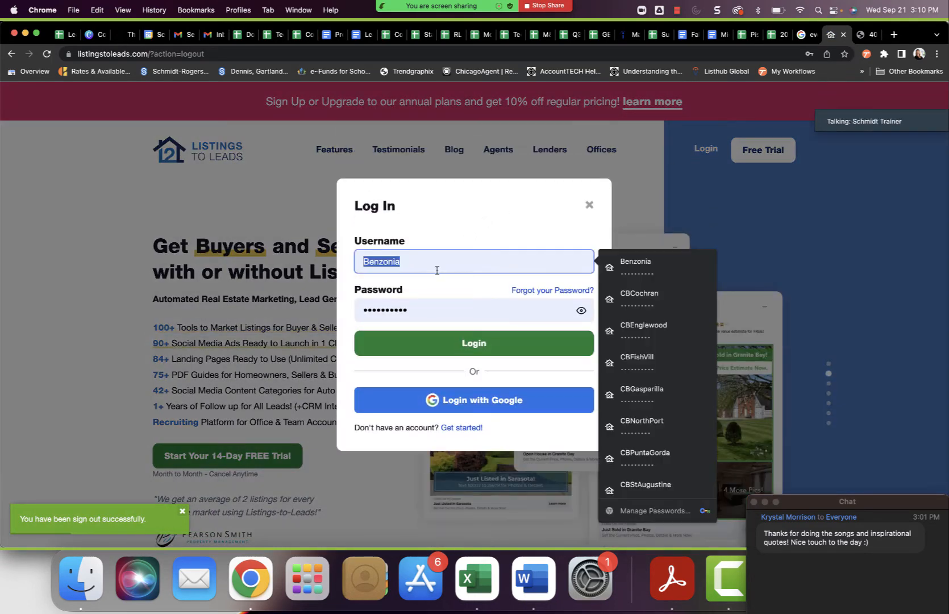
pyautogui.write('amazingagent')
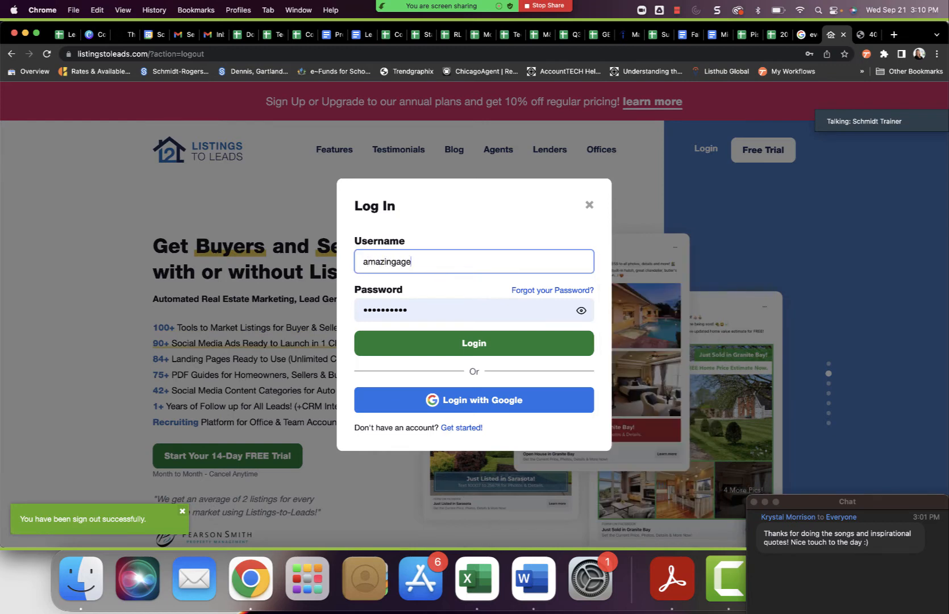
pyautogui.press('Tab')
pyautogui.write('••••••••')
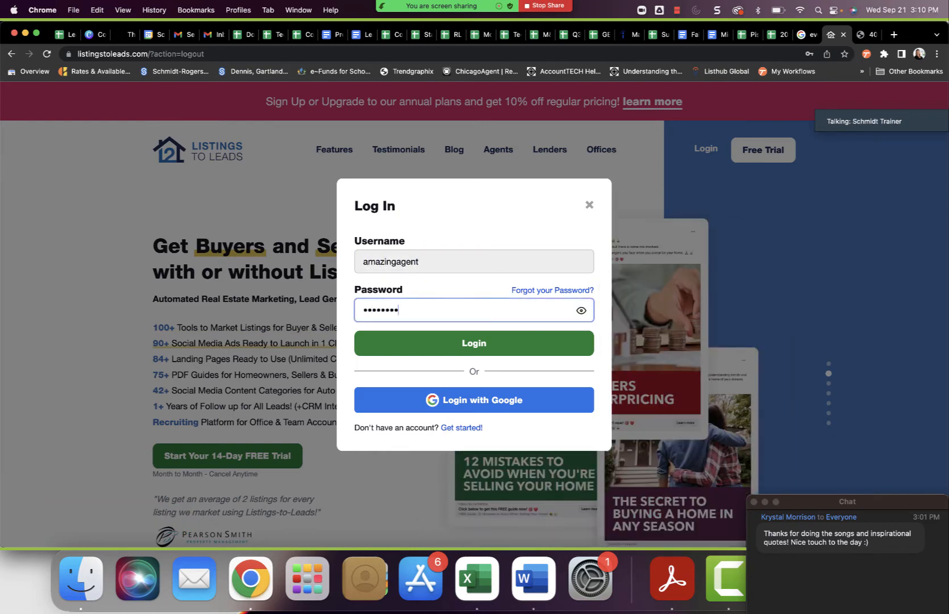
pyautogui.click(452, 345)
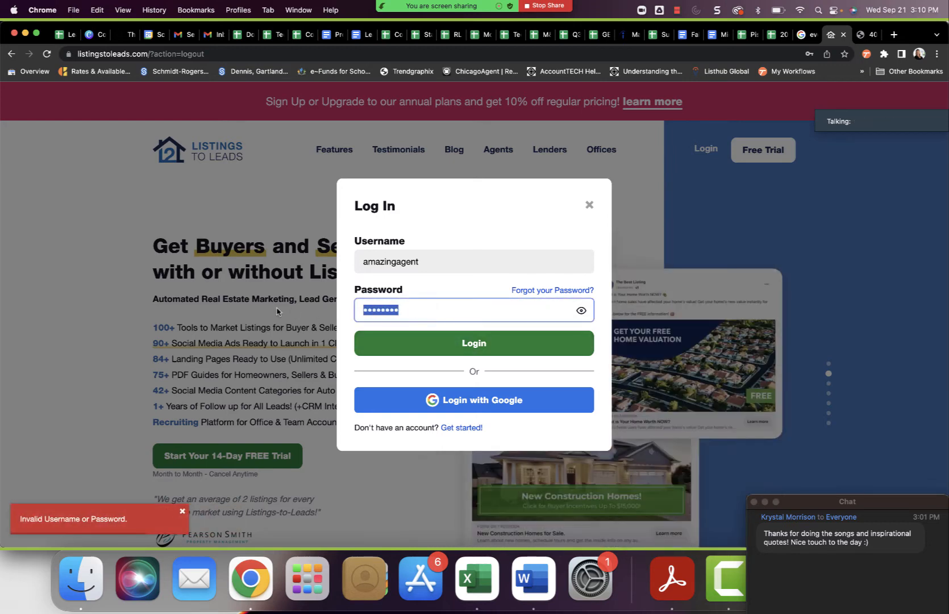
pyautogui.write('••••••••')
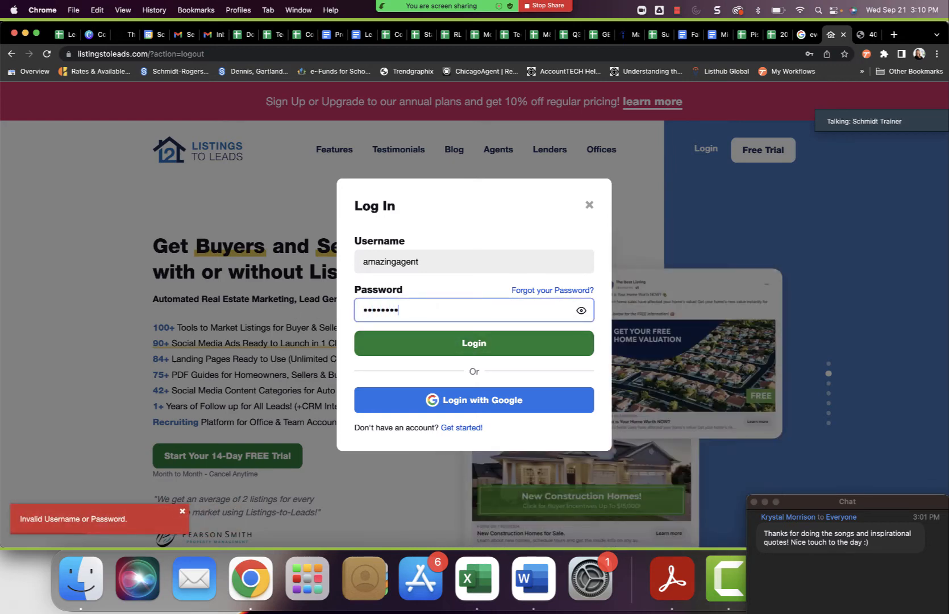
pyautogui.press('Return')
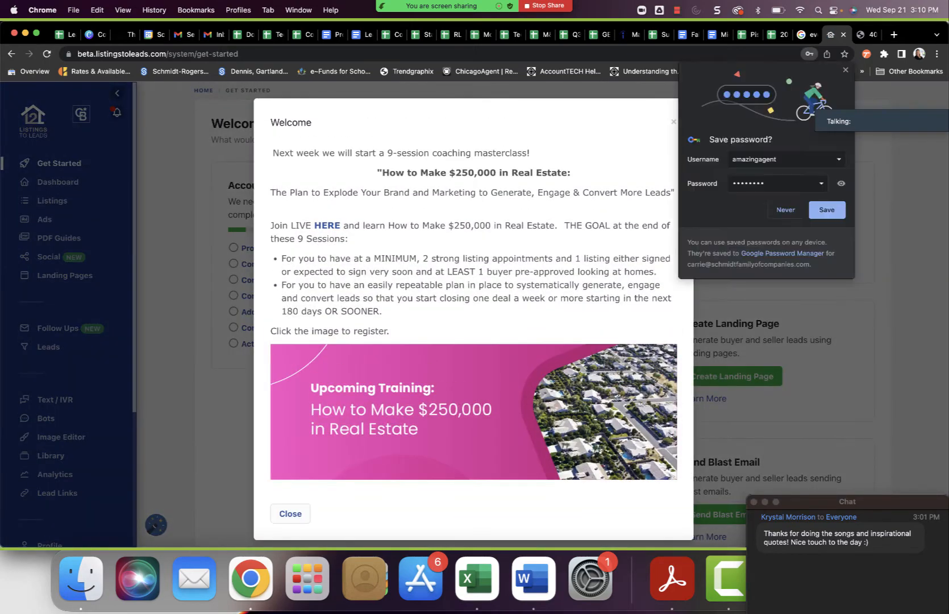
# Dismiss the browser's offer to save the password and close the welcome announcement.
pyautogui.click(844, 69)
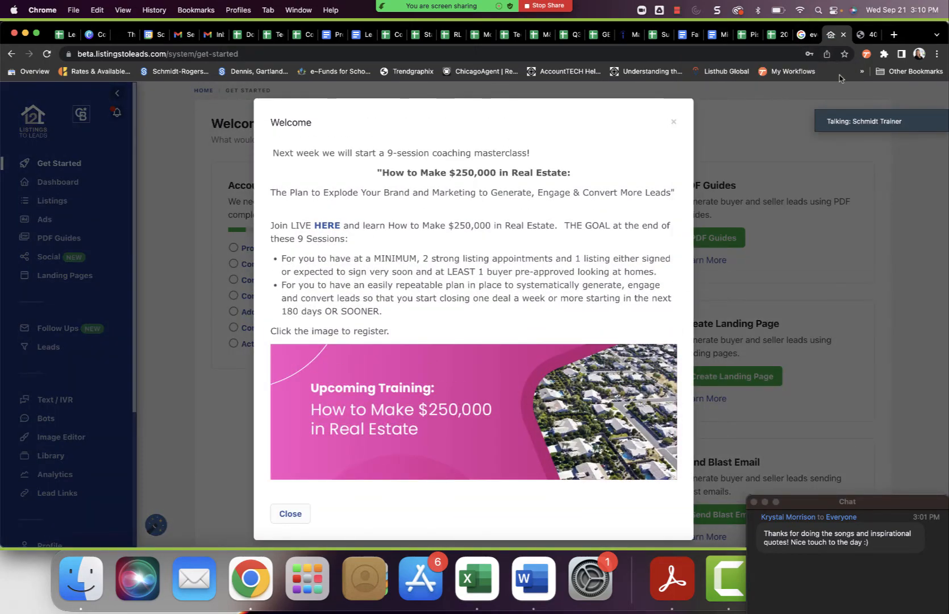
pyautogui.moveTo(820, 111)
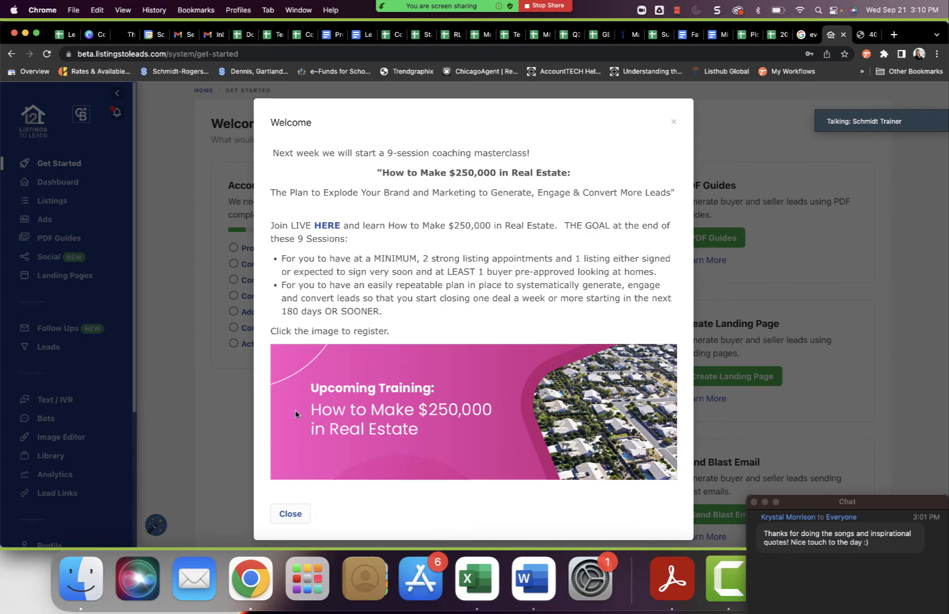
pyautogui.click(288, 515)
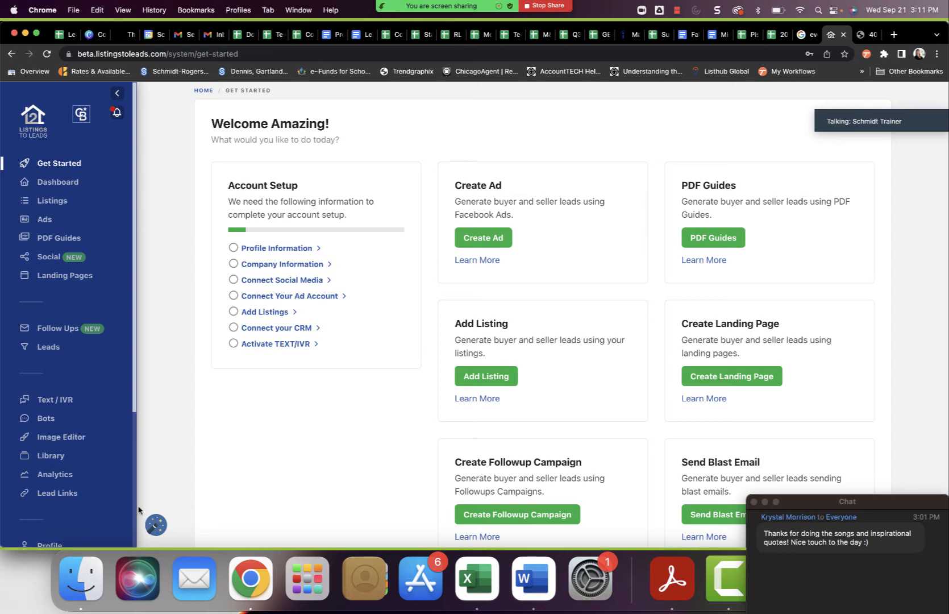
# Open the agent's profile page and dismiss the guided tour tip about the account.
pyautogui.scroll(-2, 74, 494)
pyautogui.scroll(-1, 75, 494)
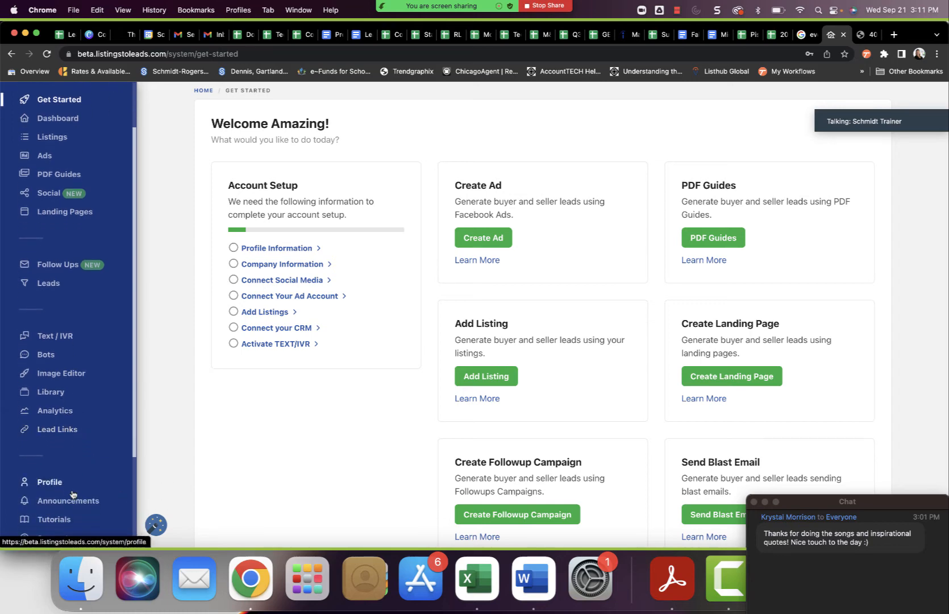
pyautogui.click(52, 482)
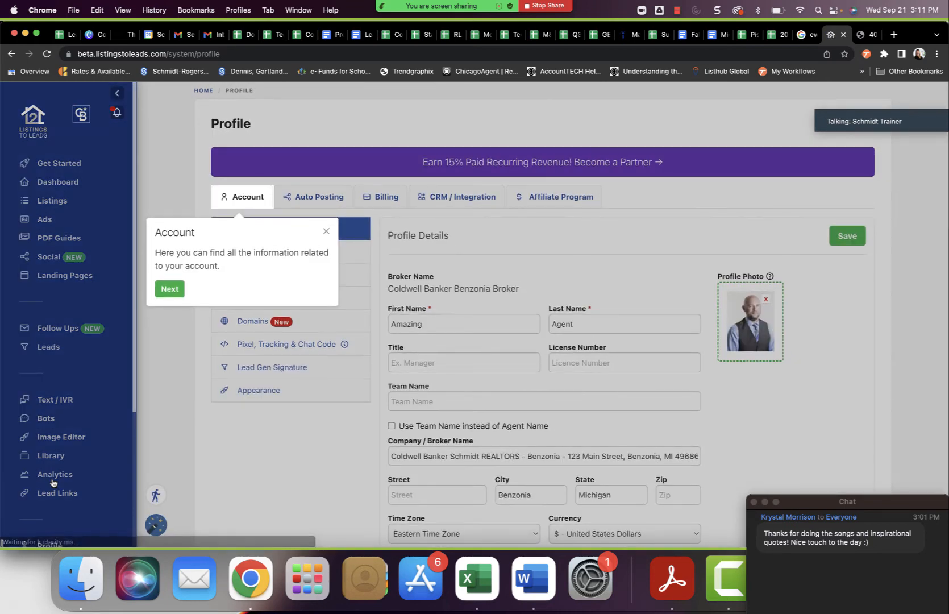
pyautogui.click(326, 231)
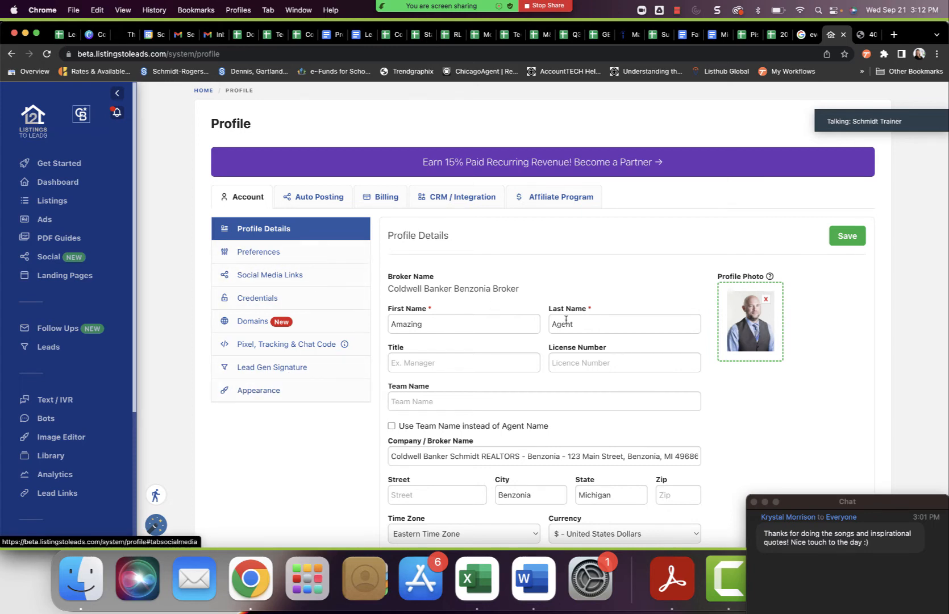
# Examine the agent's profile details, including the contact and MLS information.
pyautogui.scroll(-3, 627, 360)
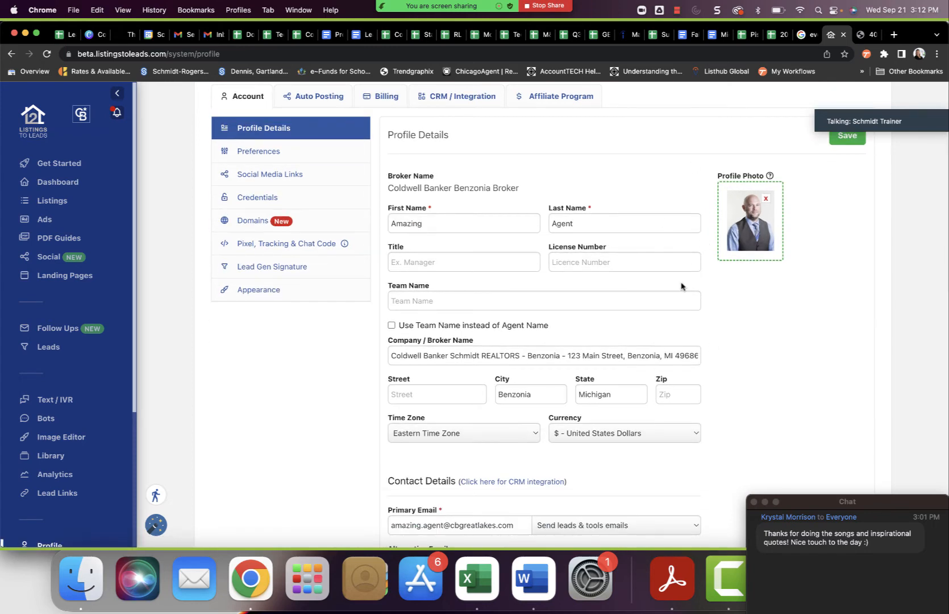
pyautogui.scroll(-5, 636, 386)
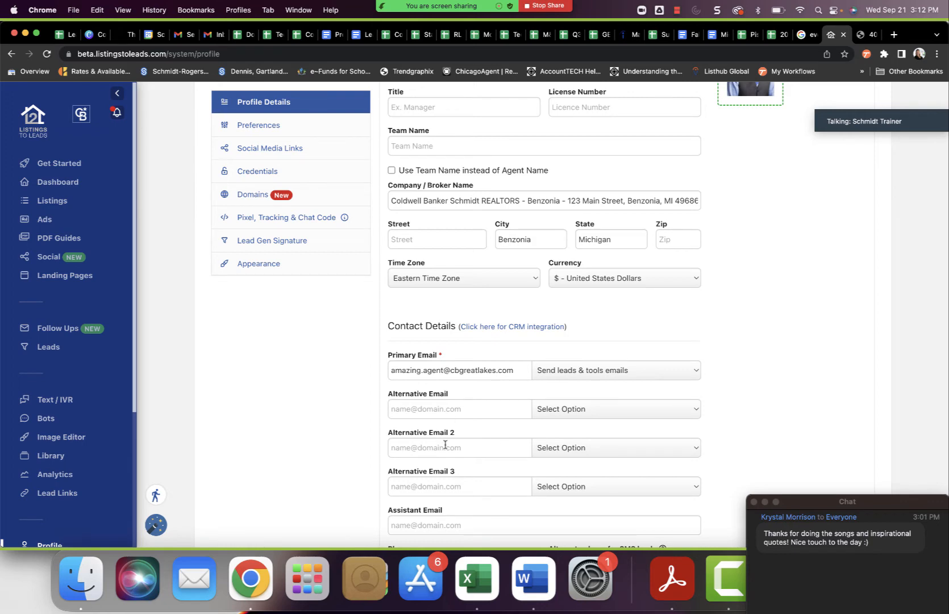
pyautogui.scroll(-5, 445, 444)
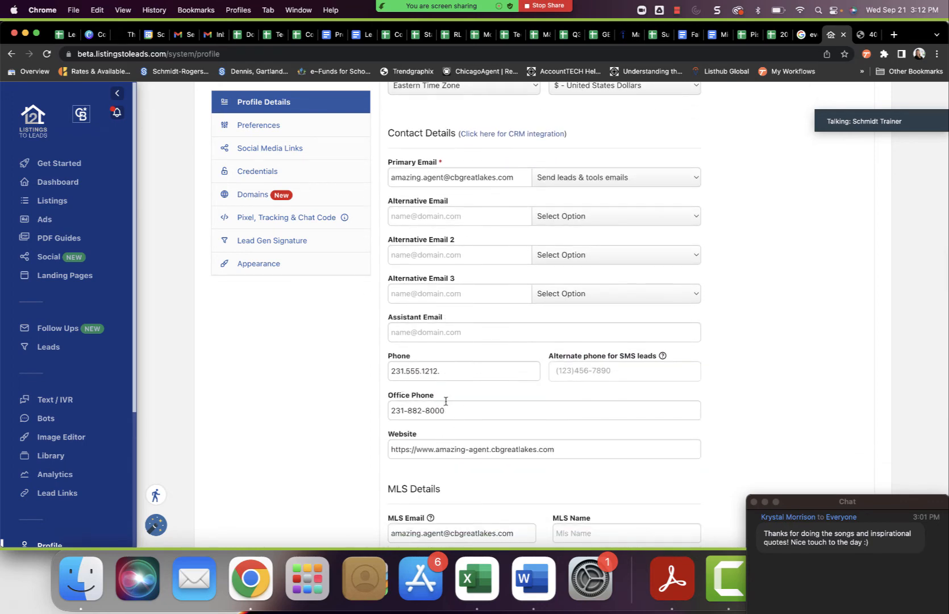
pyautogui.scroll(-2, 435, 487)
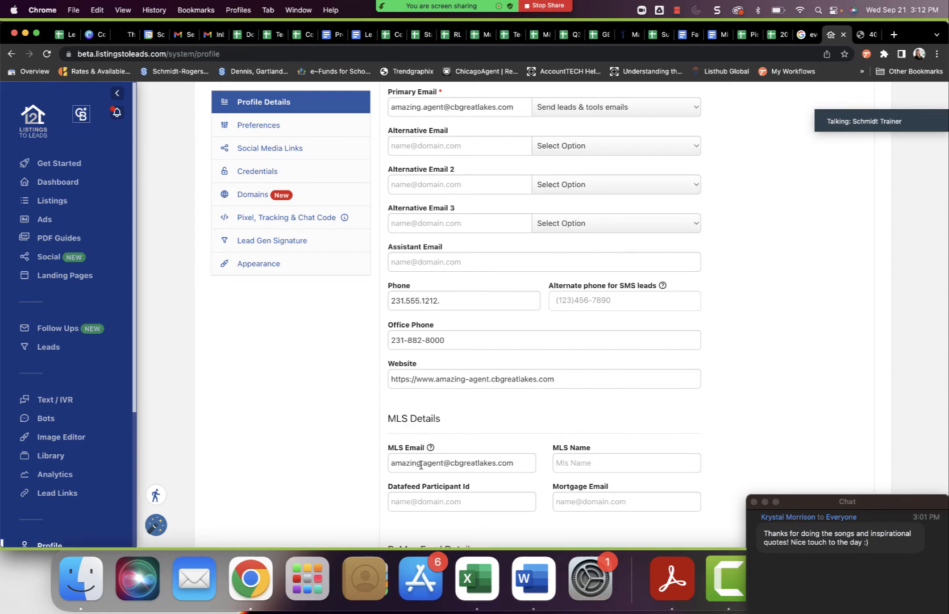
pyautogui.scroll(5, 420, 465)
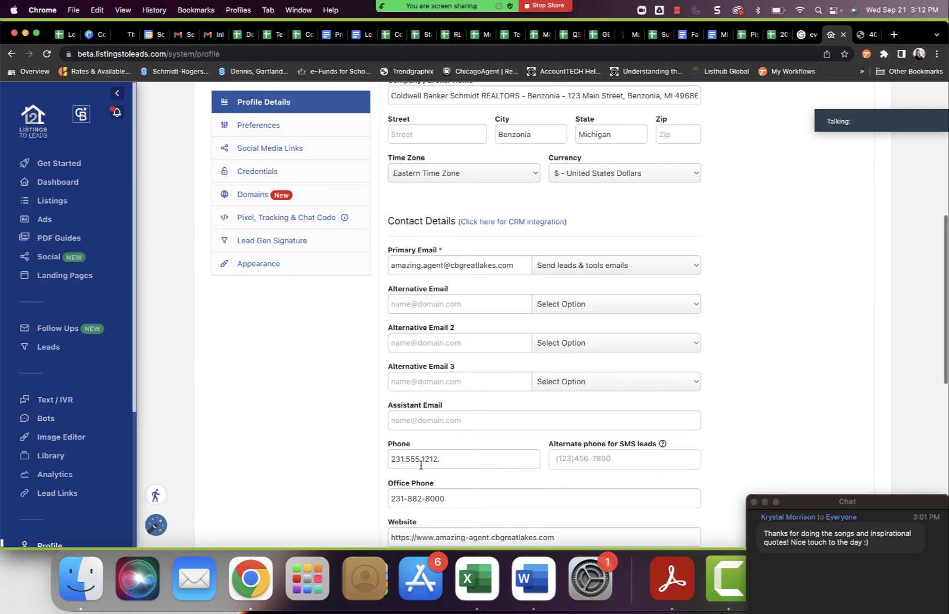
pyautogui.scroll(4, 420, 465)
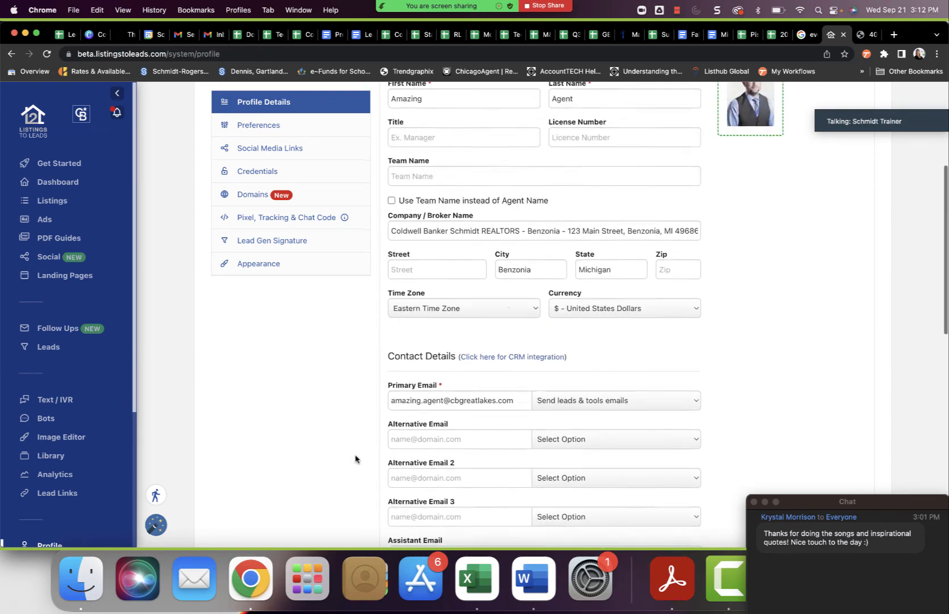
pyautogui.scroll(6, 355, 458)
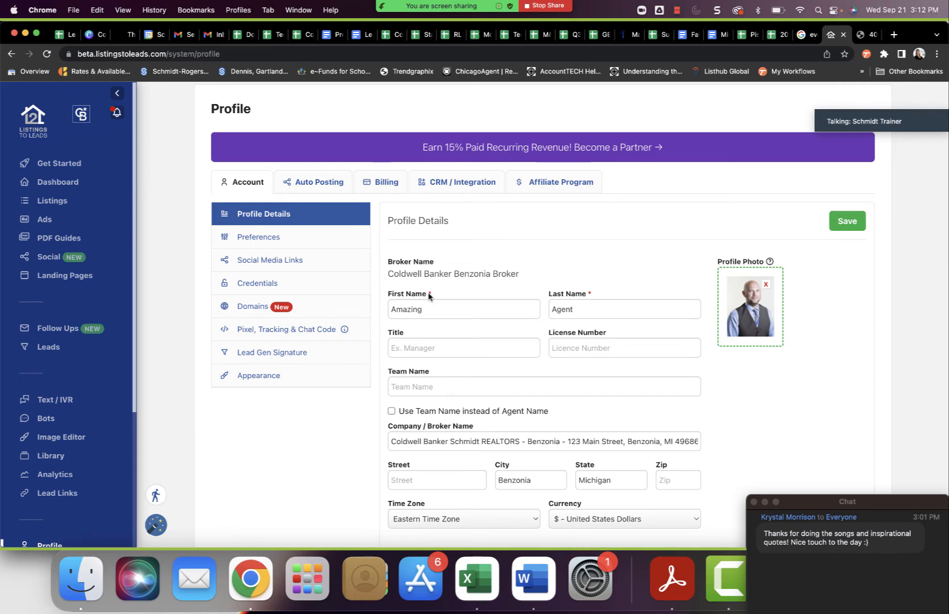
# Open the MoxiWorks settings in the profile's CRM integrations and try to connect the MoxiWorks account.
pyautogui.click(460, 190)
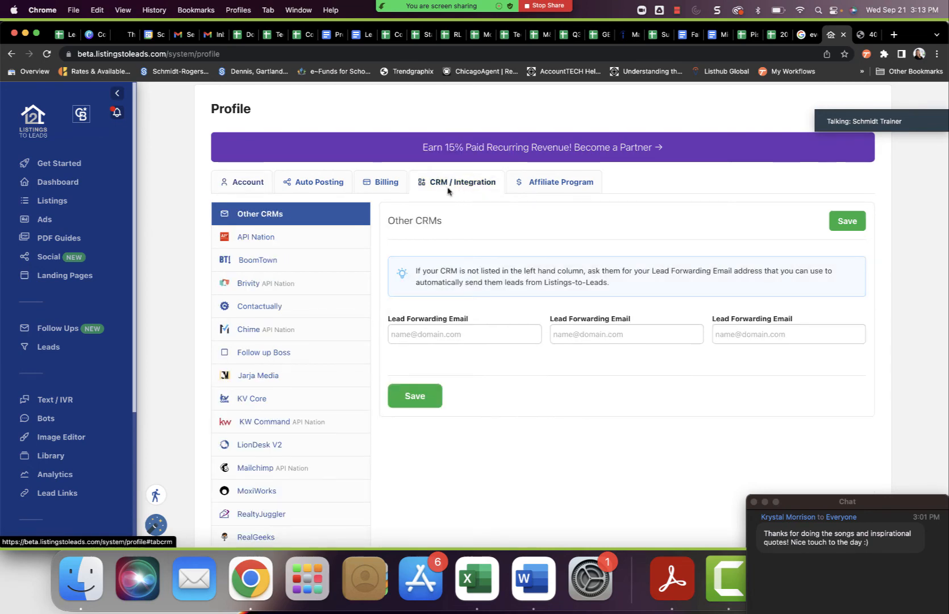
pyautogui.scroll(-3, 358, 206)
pyautogui.scroll(-1, 358, 206)
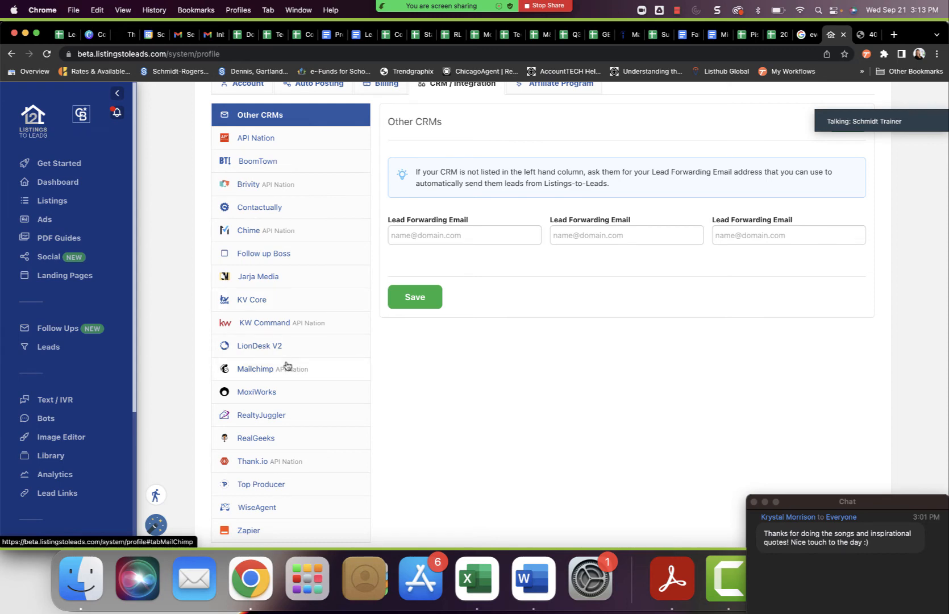
pyautogui.scroll(-1, 325, 466)
pyautogui.scroll(-1, 325, 466)
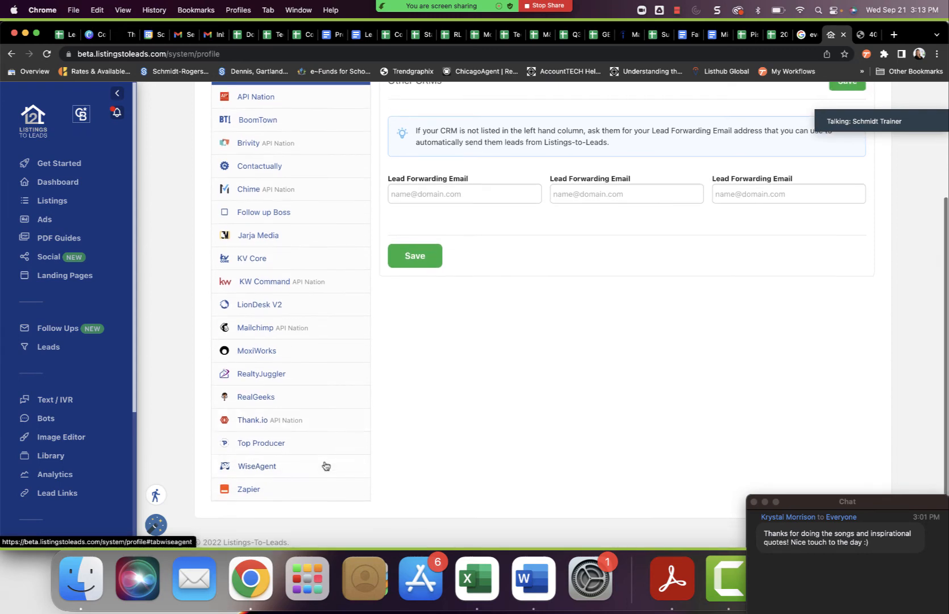
pyautogui.click(307, 352)
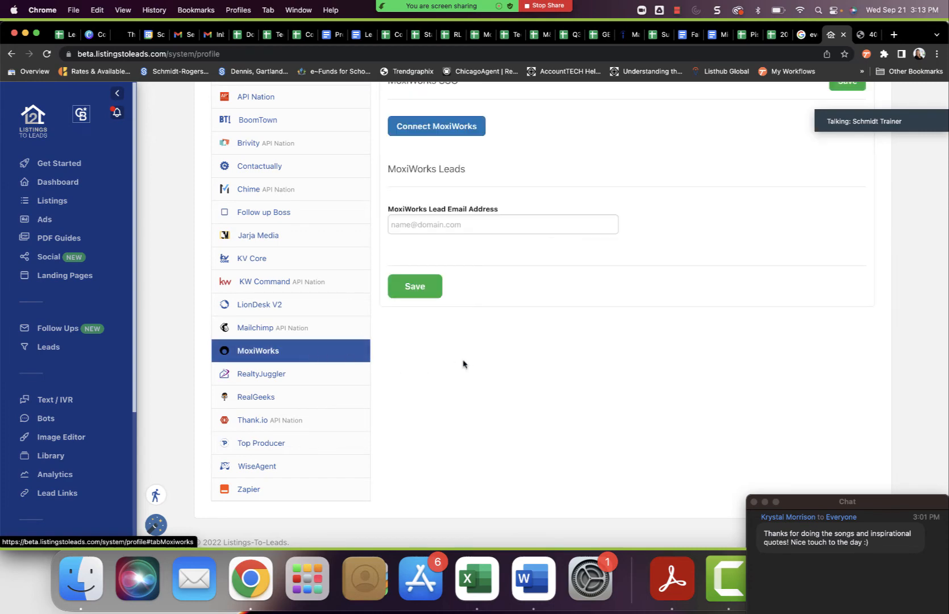
pyautogui.scroll(3, 466, 364)
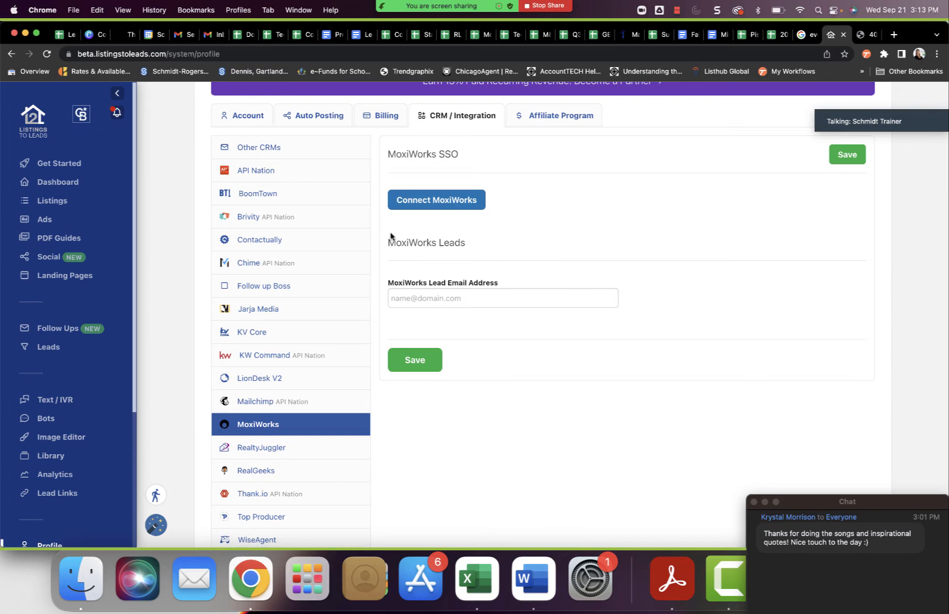
pyautogui.click(440, 200)
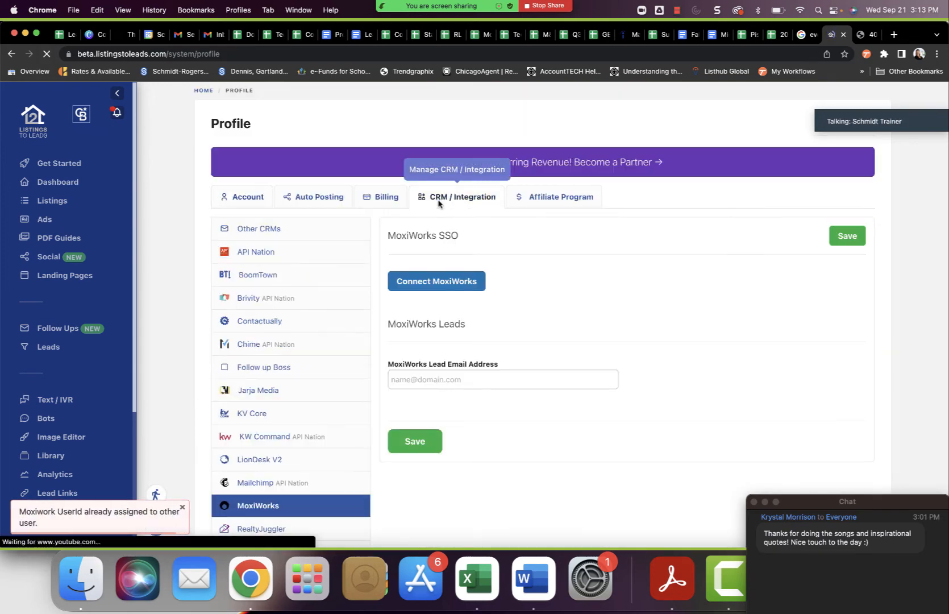
# Enter the agent's email as the MoxiWorks lead email address and save the integration settings.
pyautogui.scroll(-1, 520, 283)
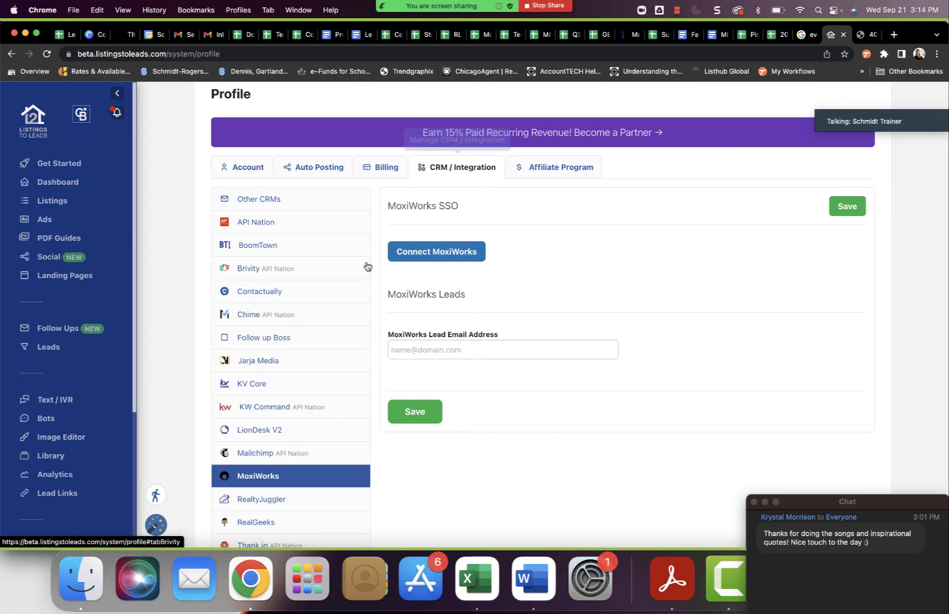
pyautogui.scroll(-3, 303, 476)
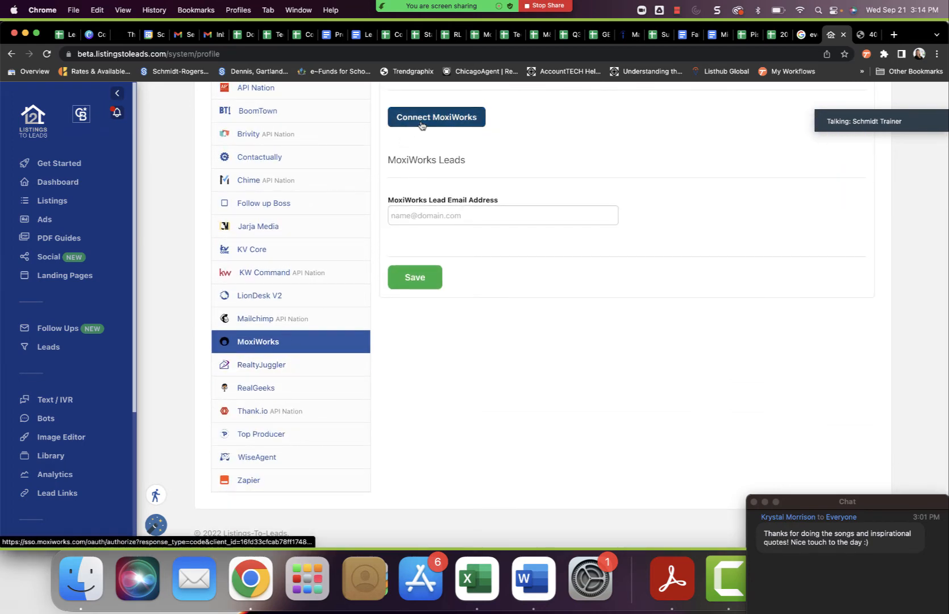
pyautogui.click(493, 215)
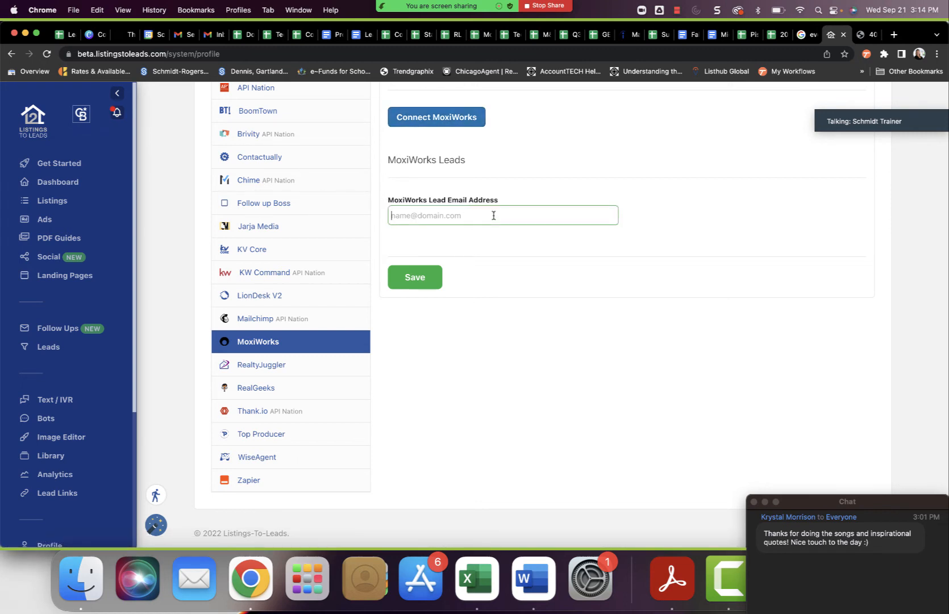
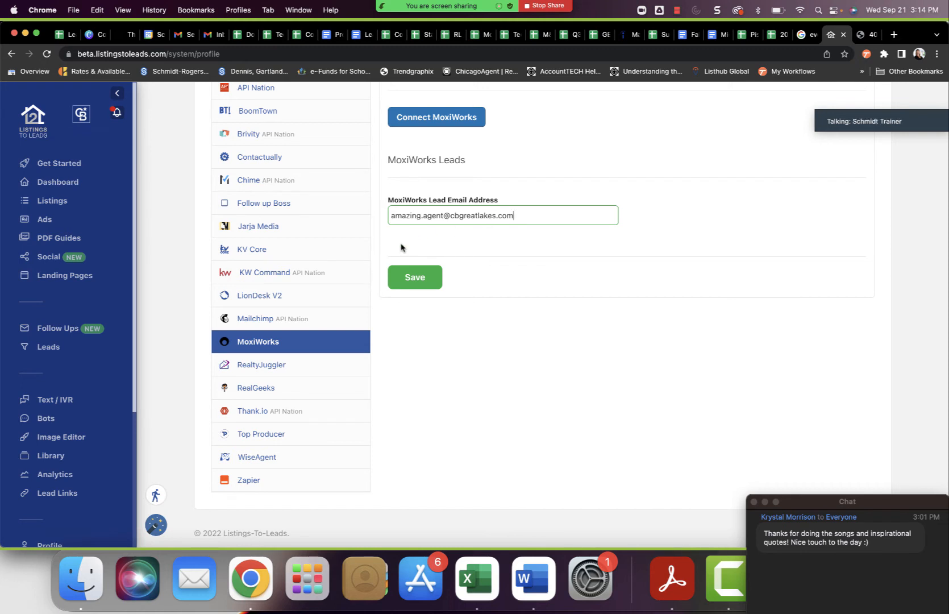
pyautogui.click(409, 278)
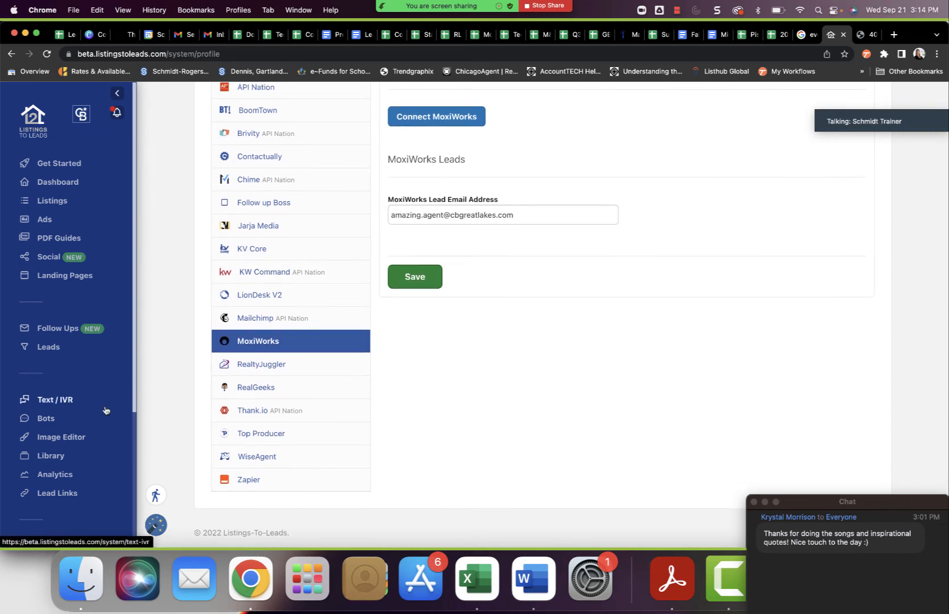
# Sign out of the agent's account and log back in to the Benzonia office account with the saved credentials.
pyautogui.scroll(-5, 73, 418)
pyautogui.scroll(-1, 73, 417)
pyautogui.click(34, 523)
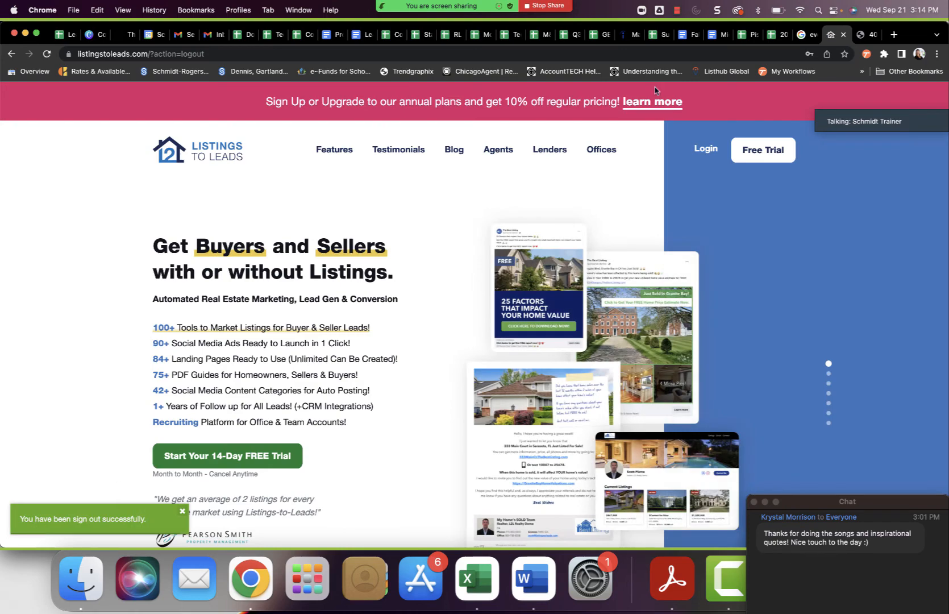
pyautogui.click(706, 149)
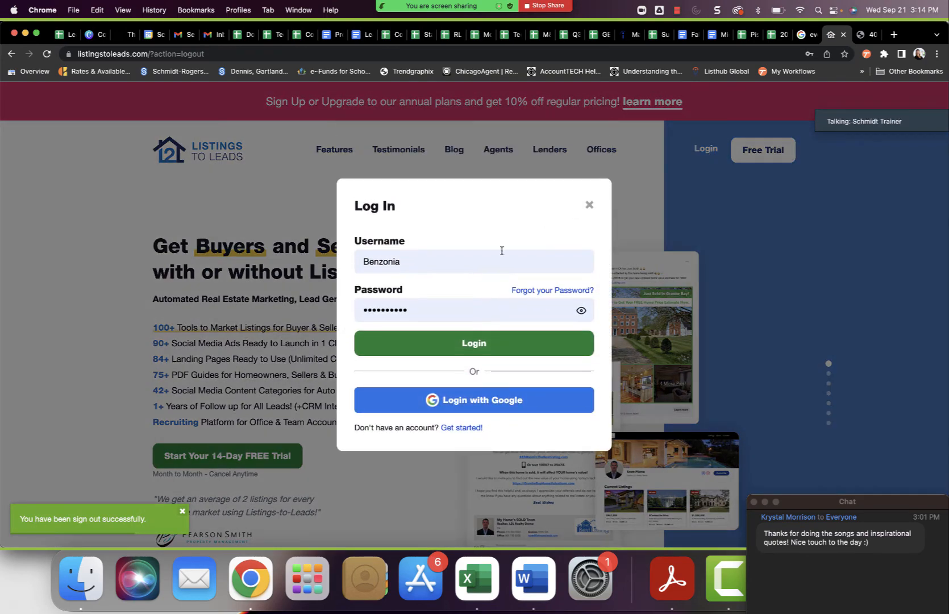
pyautogui.click(464, 344)
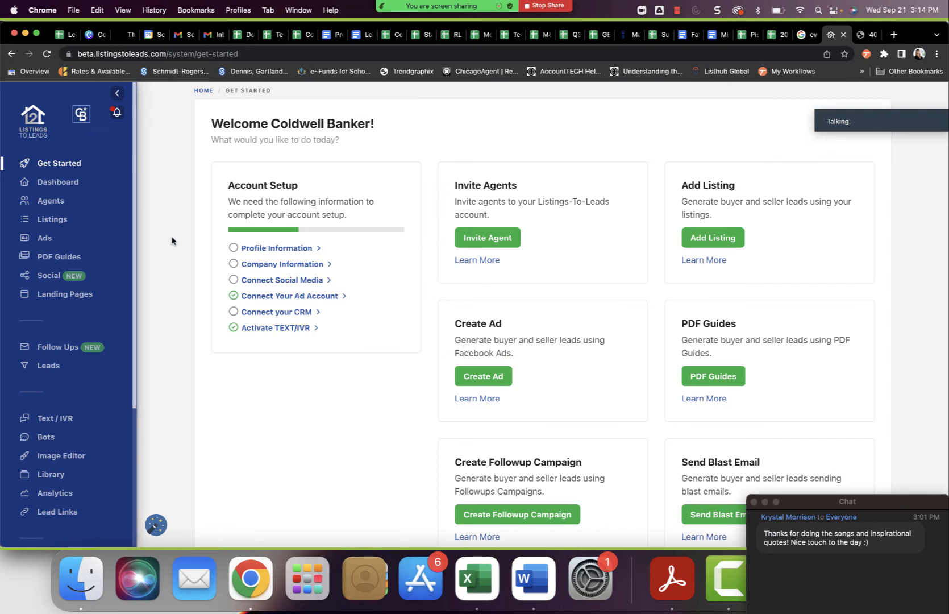
# Delete the newly added demo agent from the Coldwell Banker Benzonia agent list and confirm the deletion.
pyautogui.click(60, 202)
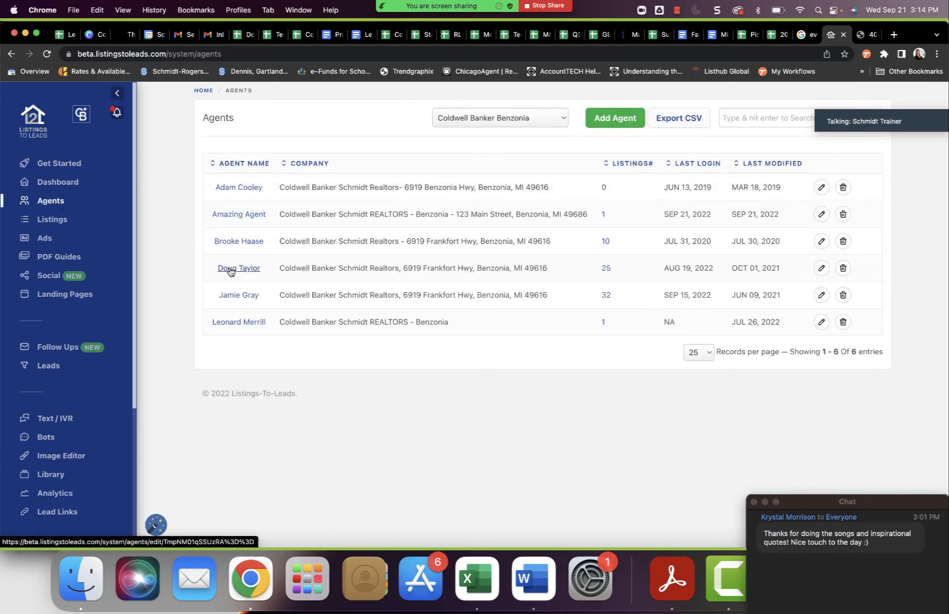
pyautogui.click(843, 215)
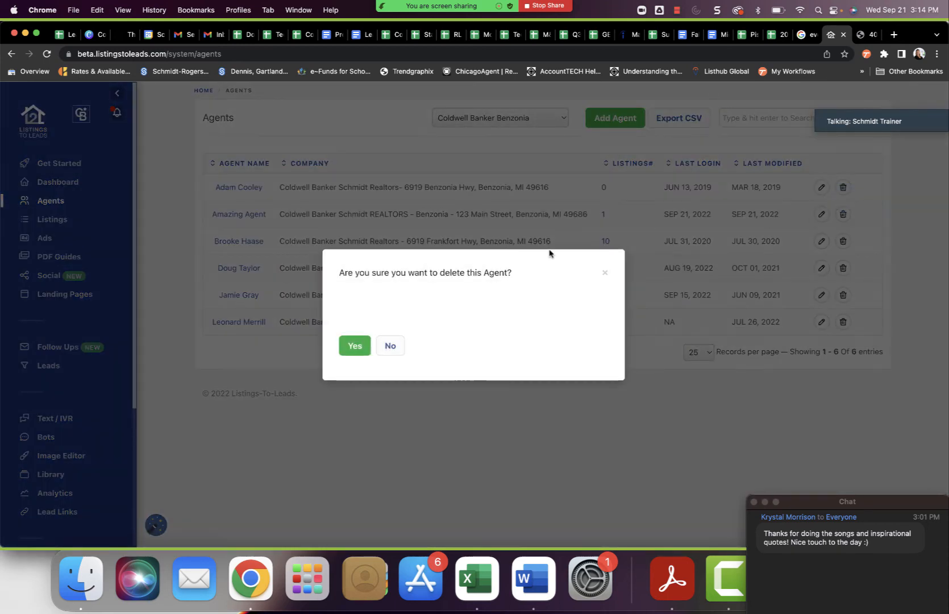
pyautogui.click(352, 348)
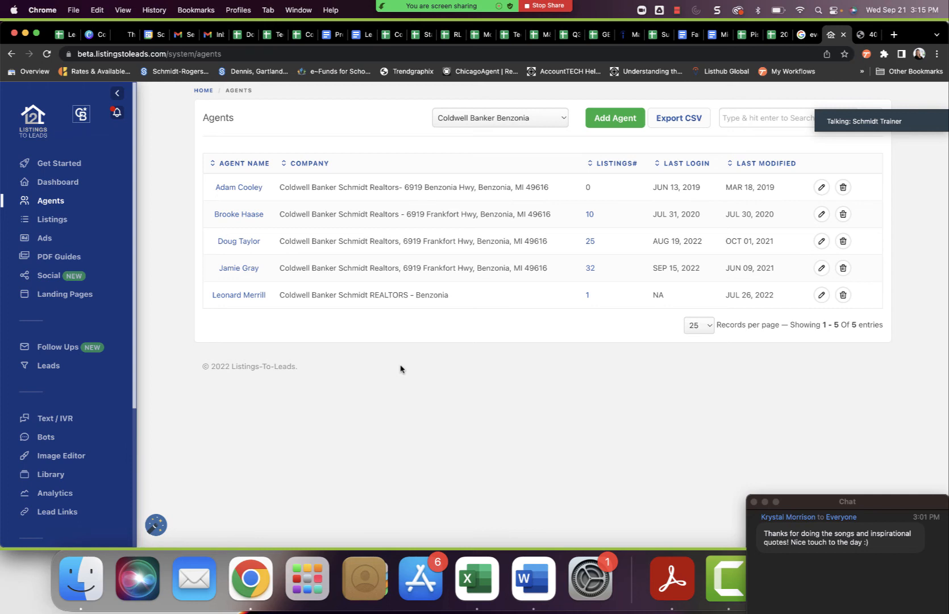
# View the blank form for adding an agent to the Benzonia office and return to the agent list.
pyautogui.click(607, 118)
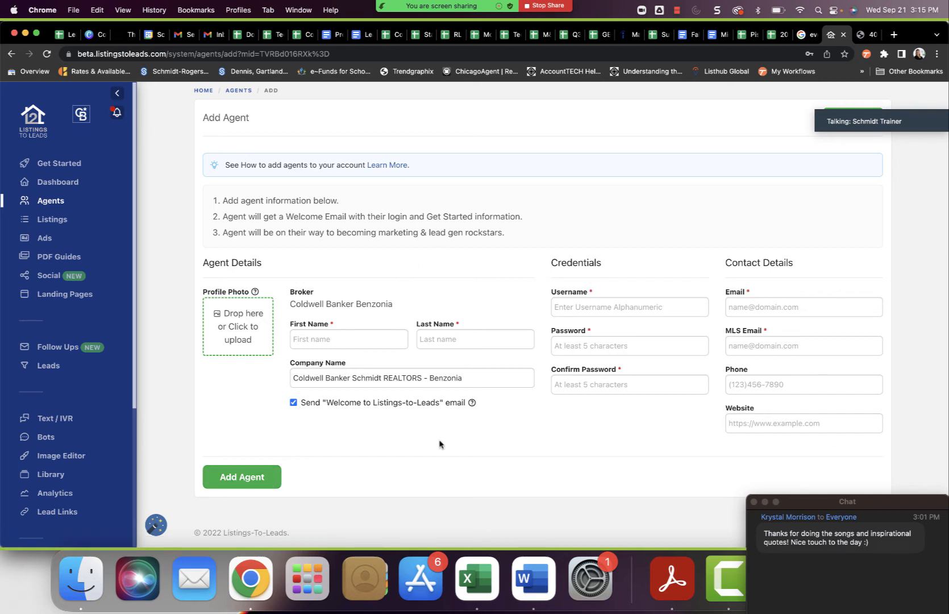
pyautogui.click(59, 202)
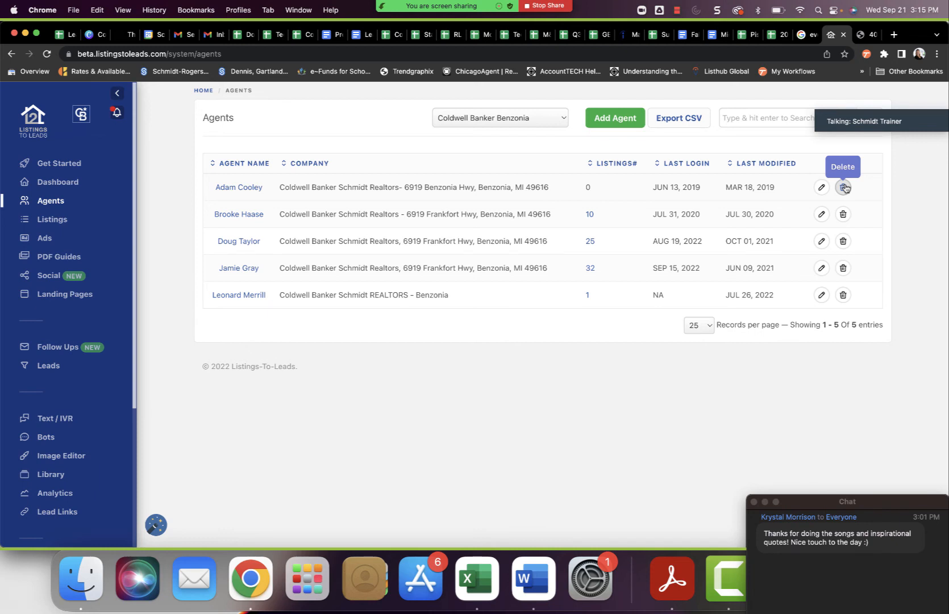
# Open the customer support page to view the technical support form and help contact options.
pyautogui.moveTo(875, 500); pyautogui.dragTo(872, 447)
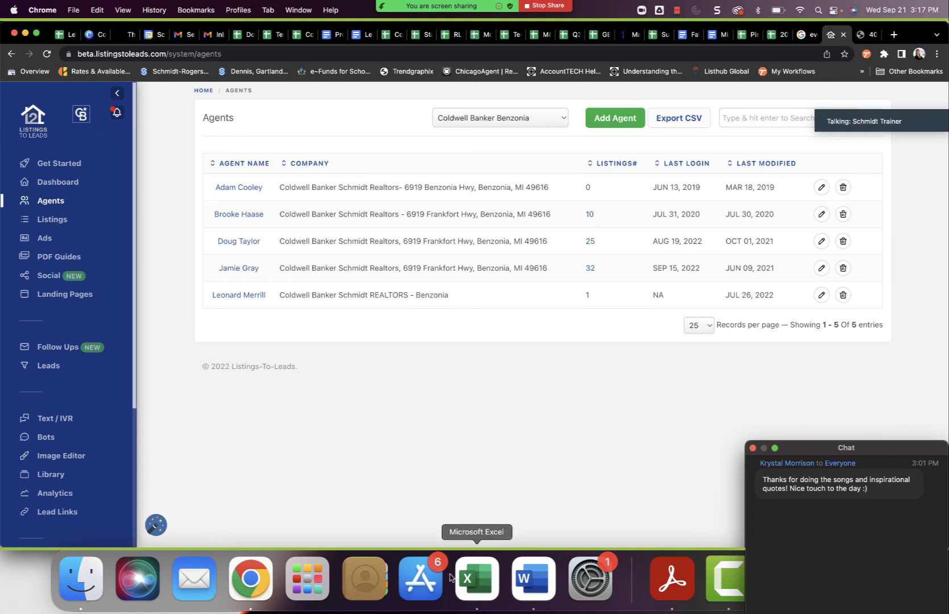
pyautogui.scroll(-4, 81, 466)
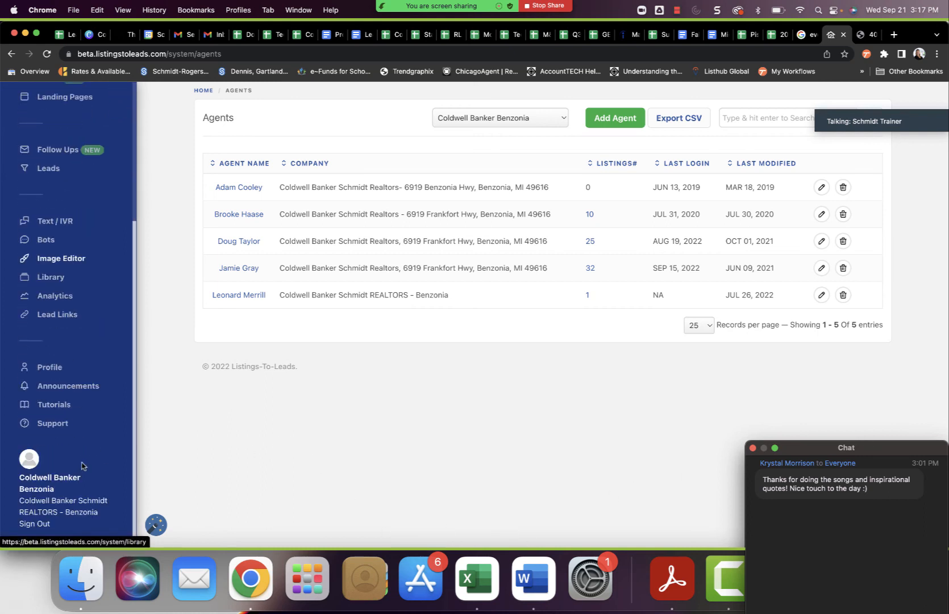
pyautogui.click(56, 425)
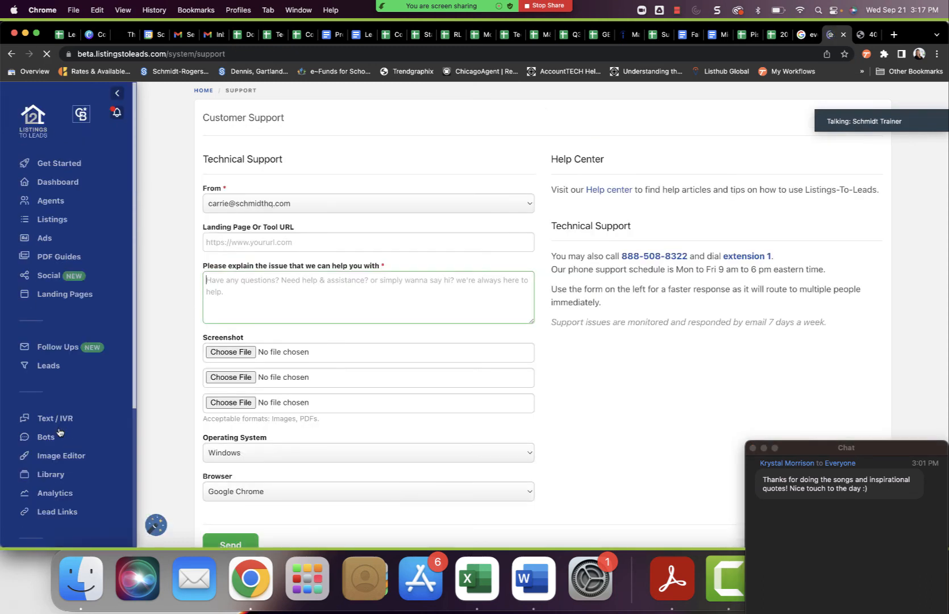